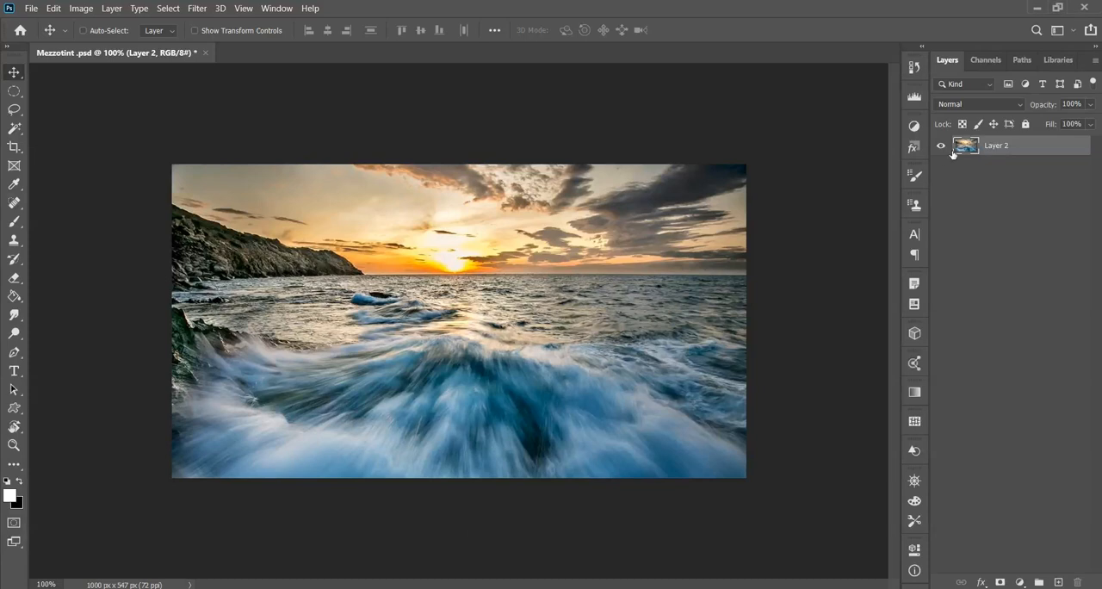
- Switch to Photoshop, duplicate Layer 2 of the seascape photo and convert the copy to a smart object
left_click(1034, 191)
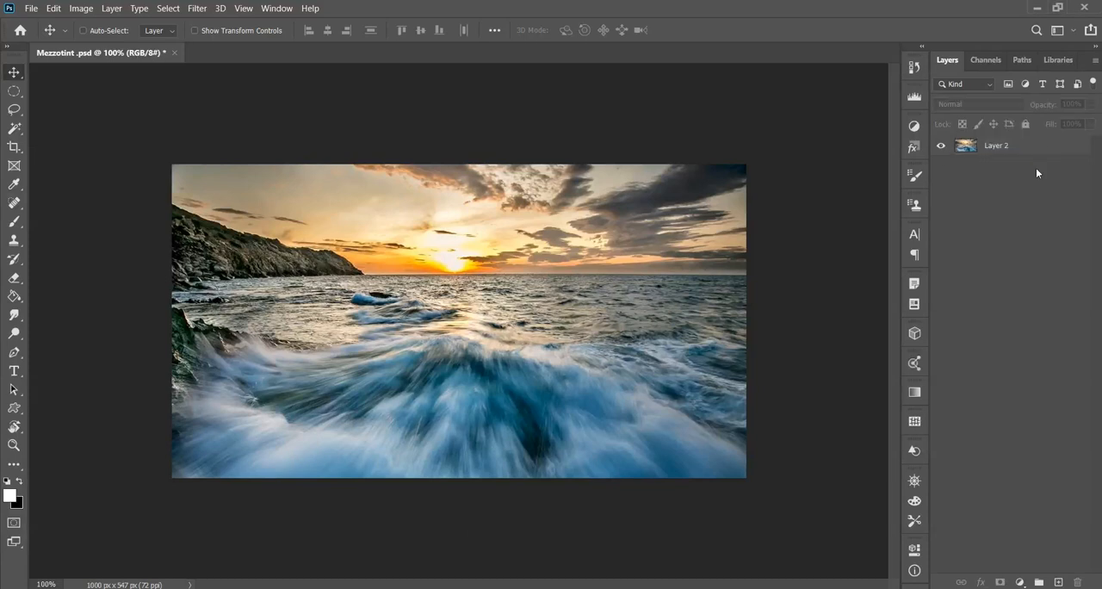
left_click(1040, 148)
key("ctrl+j")
right_click(1040, 148)
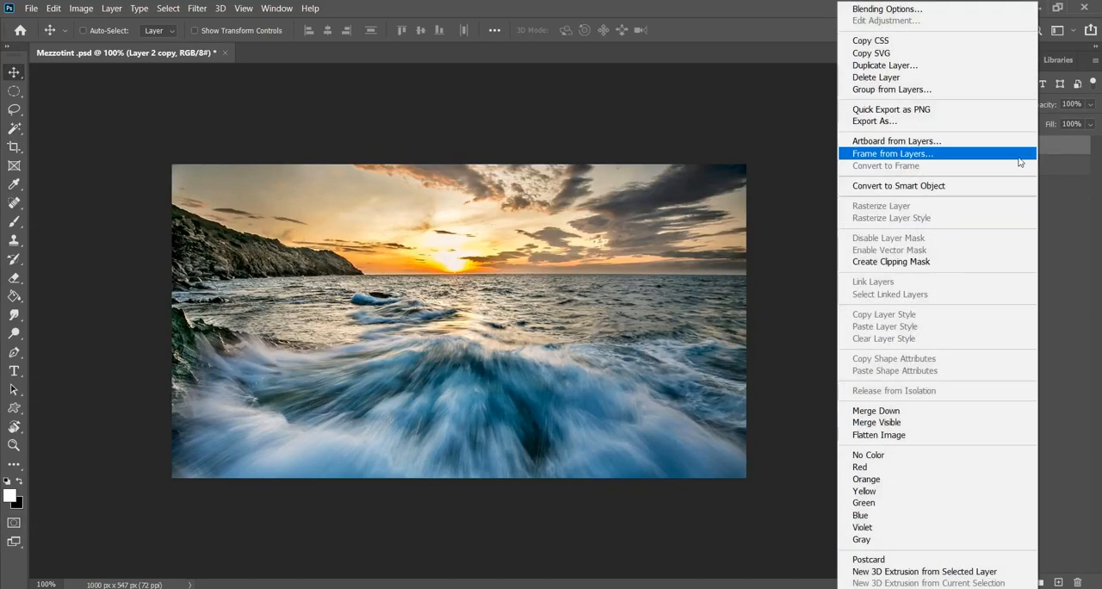
left_click(1025, 185)
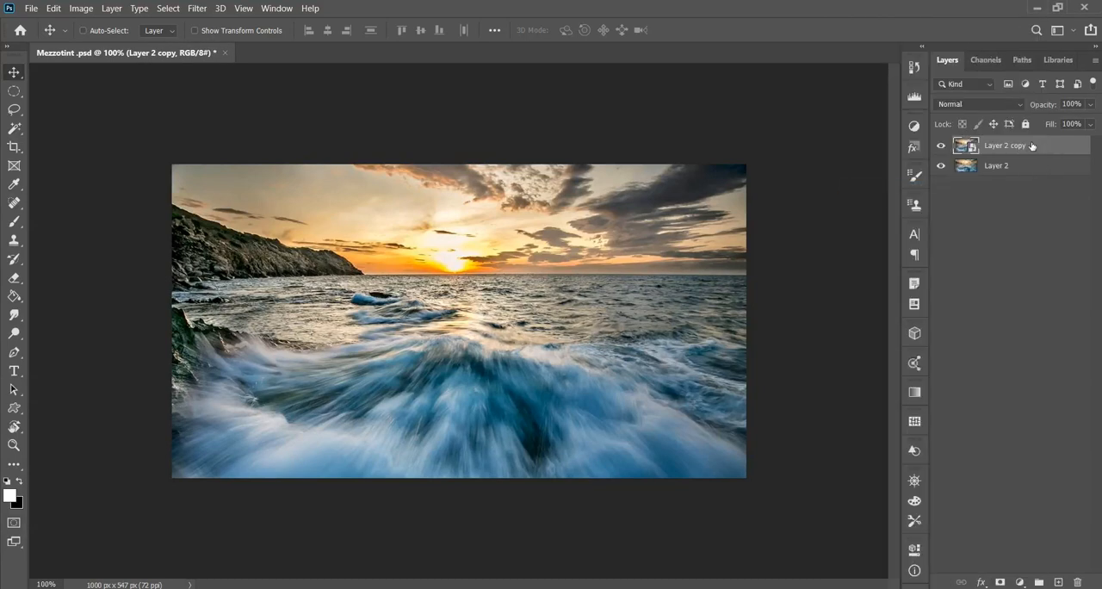
- Apply the Mezzotint pixelate filter to the Layer 2 copy with the type Medium Strokes, after comparing the dot, line and stroke types
left_click(196, 8)
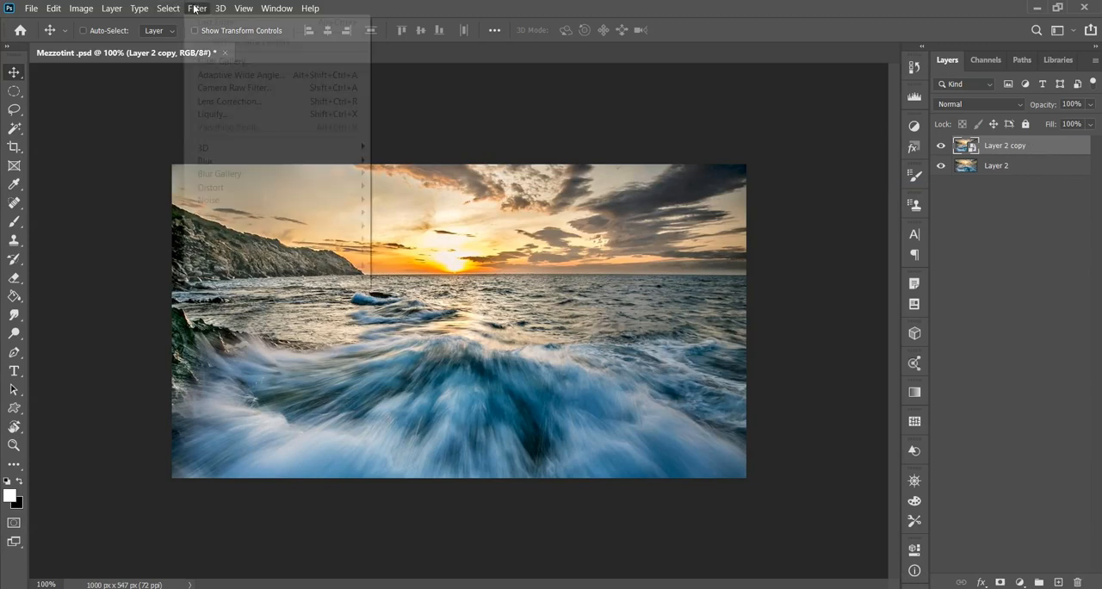
mouse_move(237, 213)
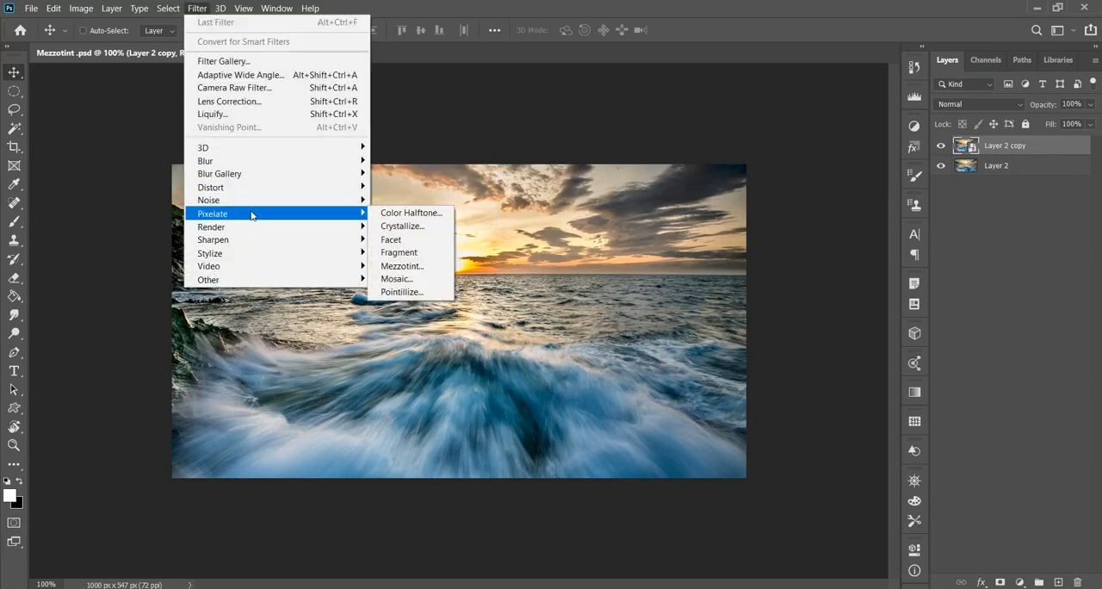
left_click(403, 266)
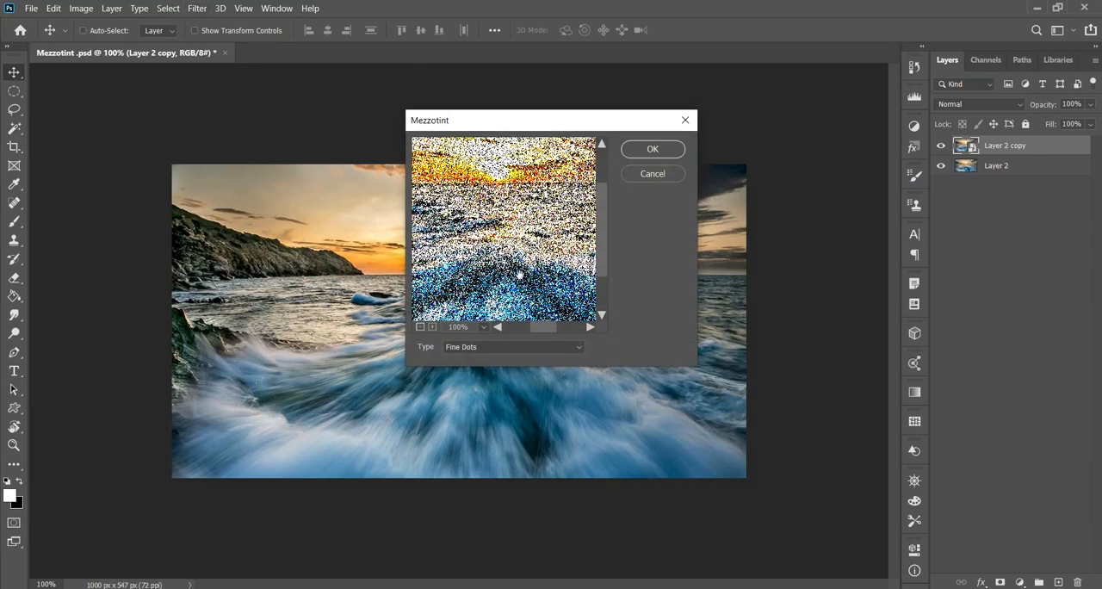
left_click(575, 349)
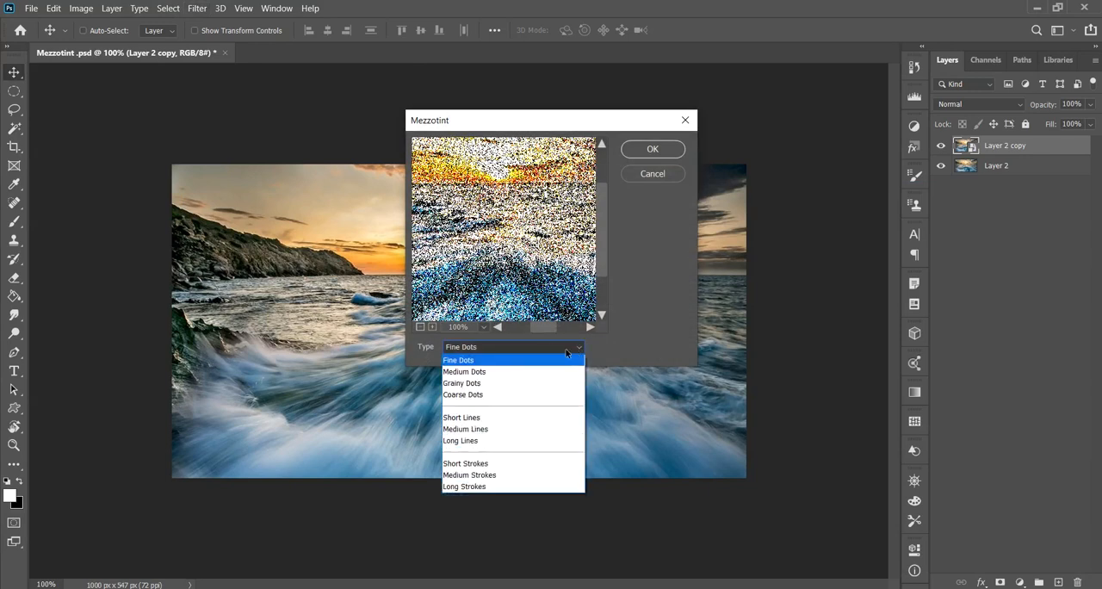
left_click(491, 371)
left_click(494, 348)
left_click(490, 387)
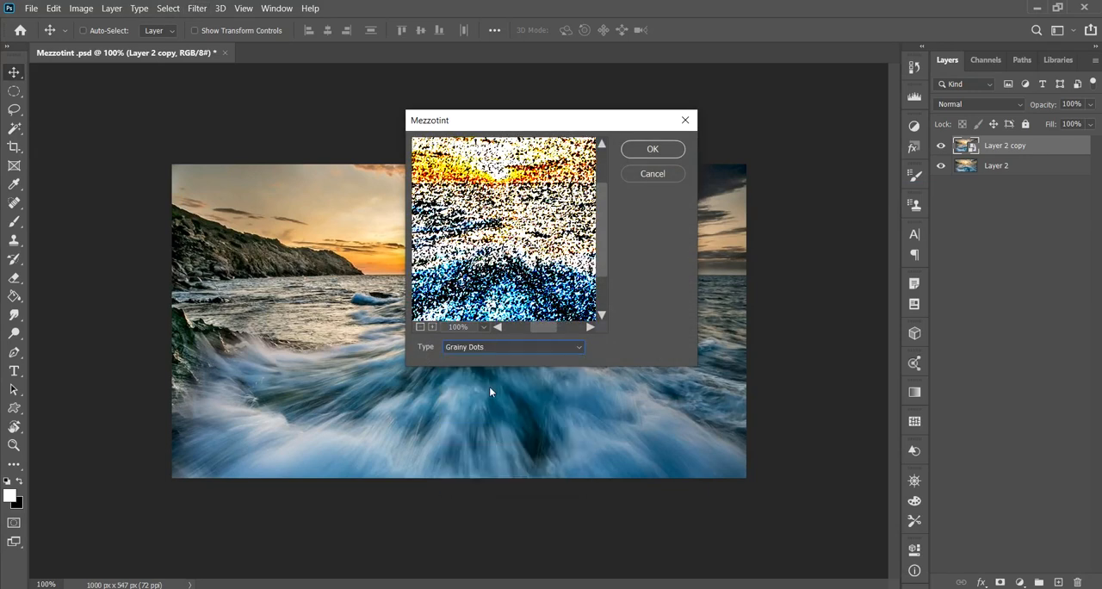
key("Down")
key("Down")
key("Down")
key("Down")
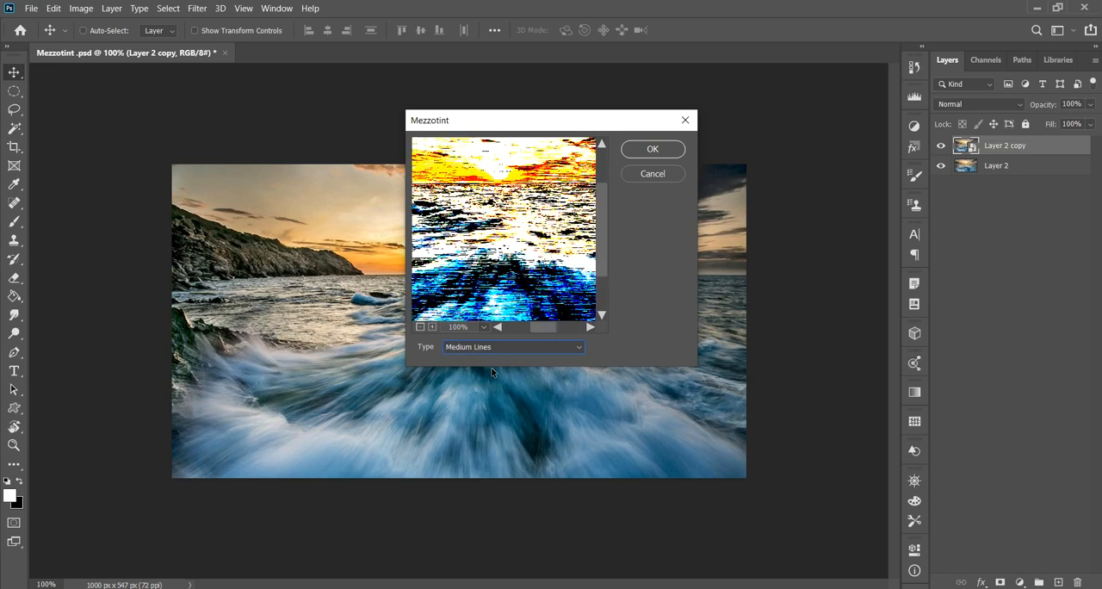
key("Down")
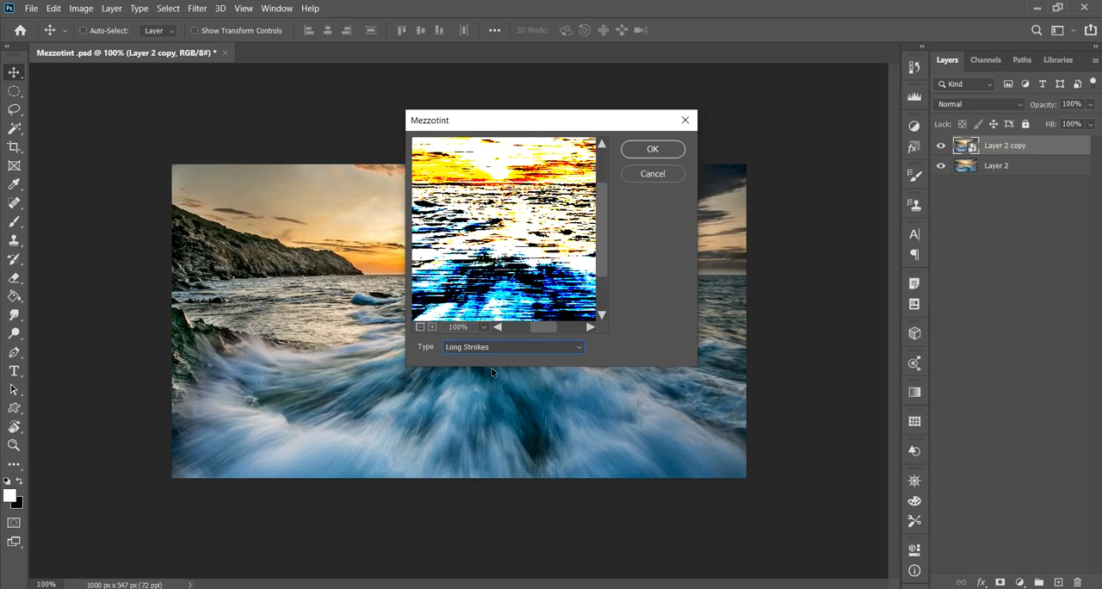
key("Up")
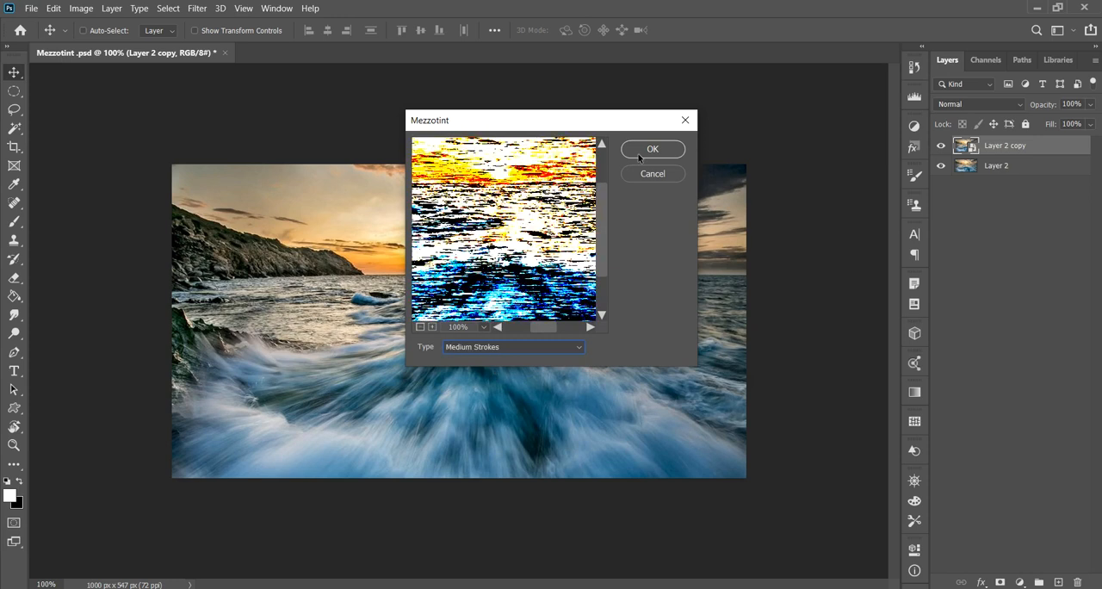
left_click(647, 150)
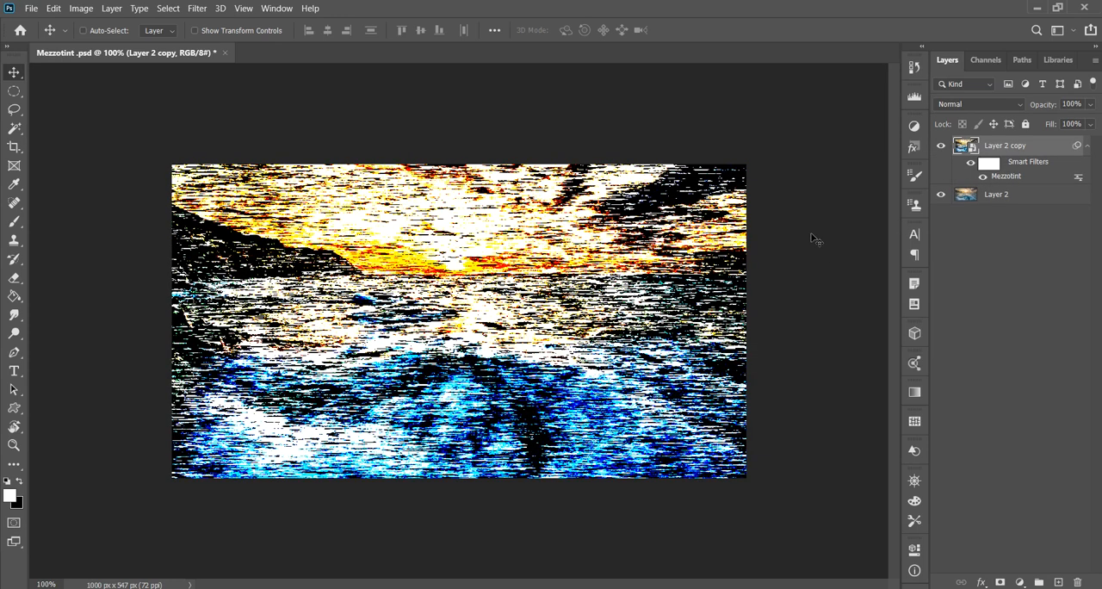
- Apply a Radial Blur to the Layer 2 copy with the Zoom method and an amount of 100
left_click(203, 10)
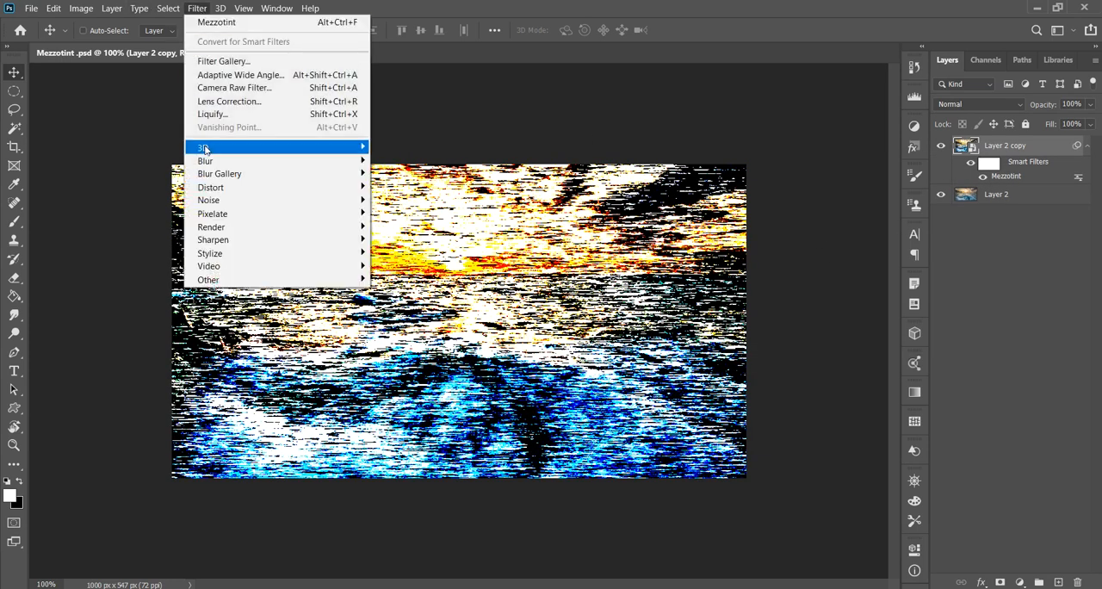
mouse_move(215, 161)
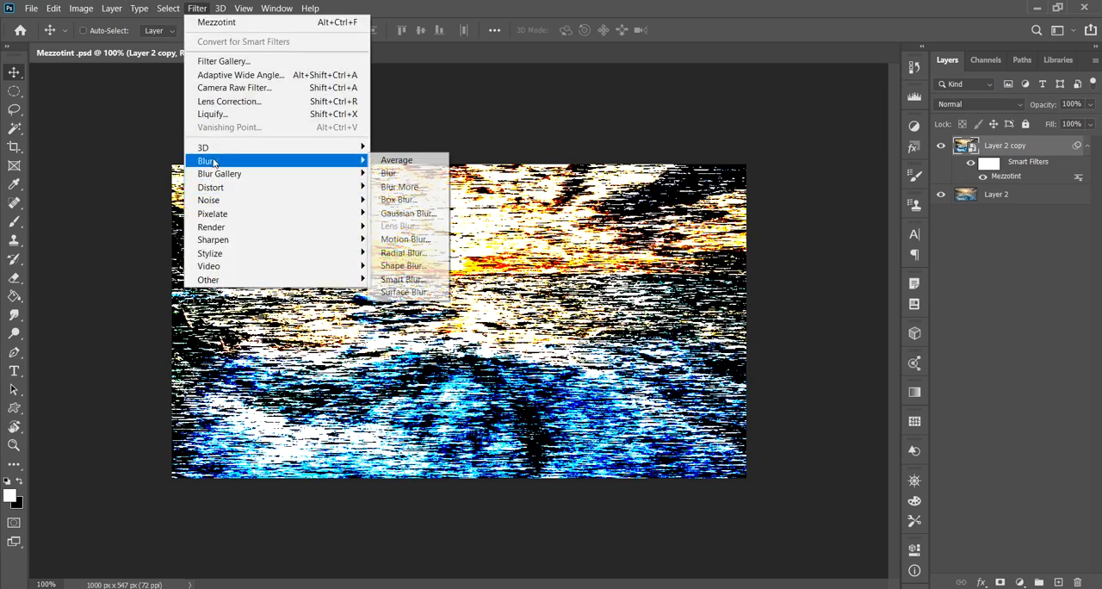
left_click(417, 253)
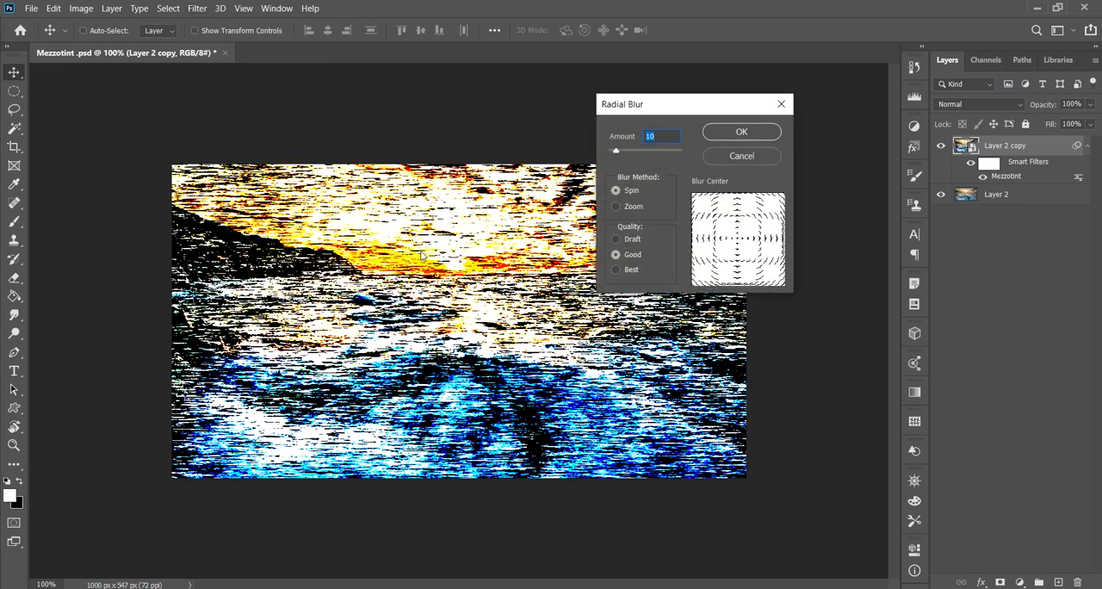
left_click(618, 206)
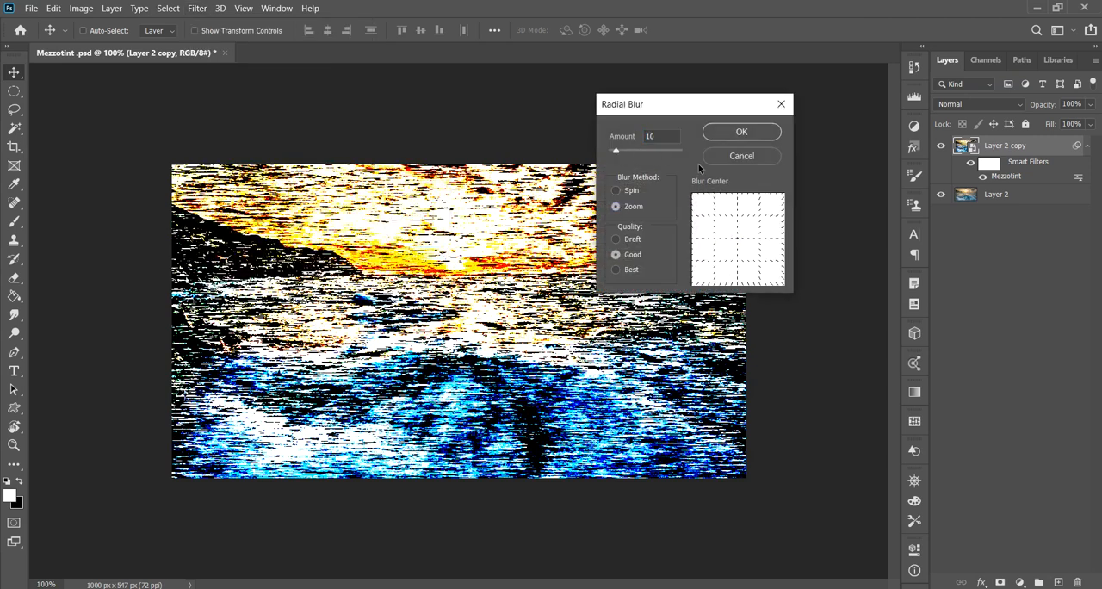
left_click_drag(629, 151, 712, 158)
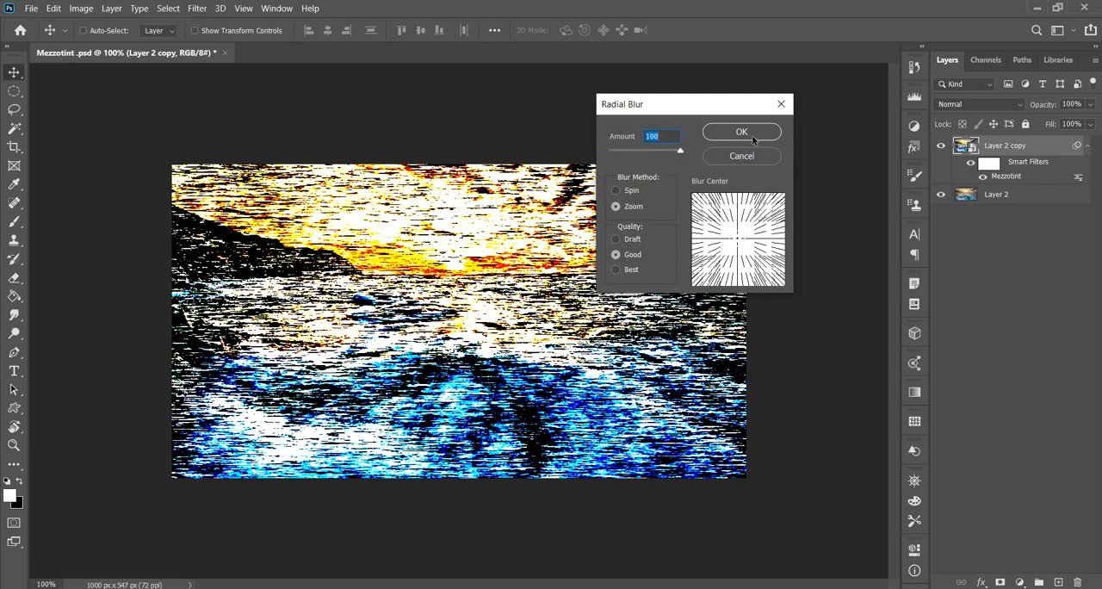
left_click(742, 132)
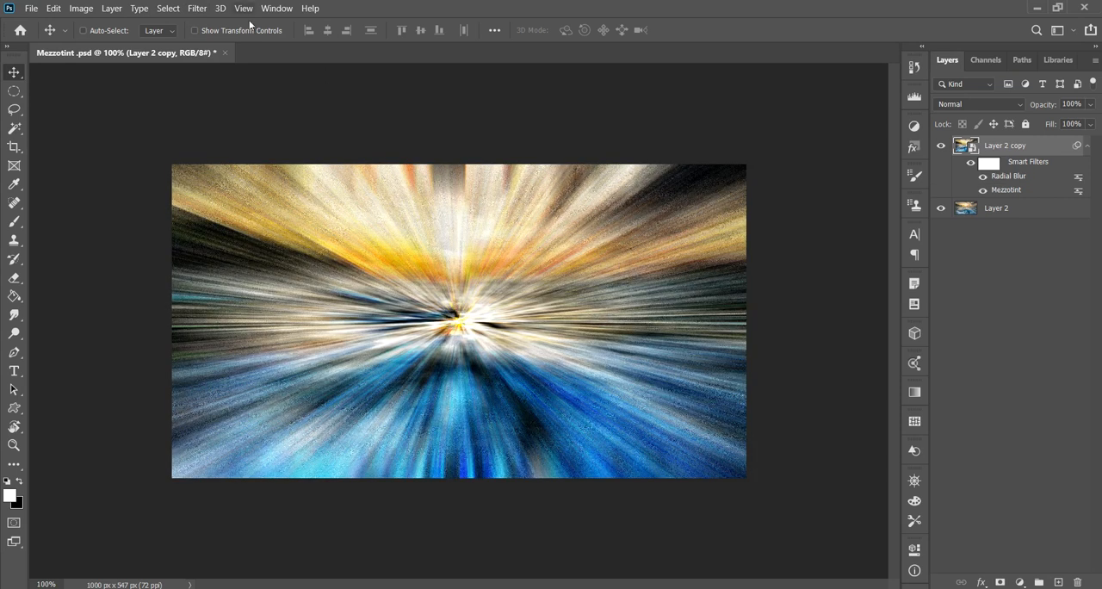
- Reapply the same Radial Blur to the Layer 2 copy two more times
left_click(197, 7)
left_click(227, 21)
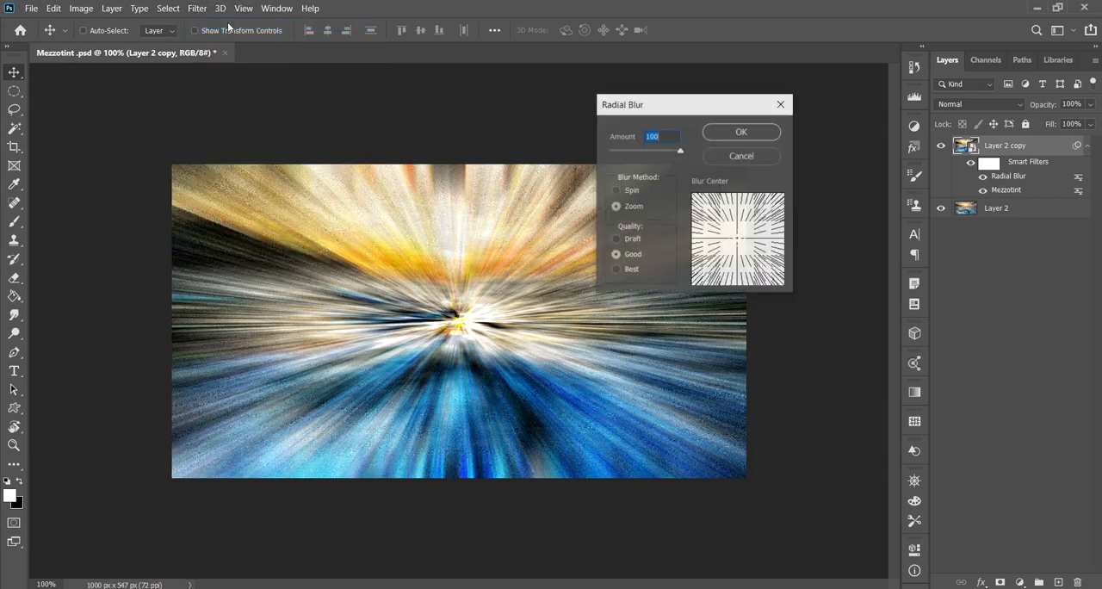
left_click(733, 133)
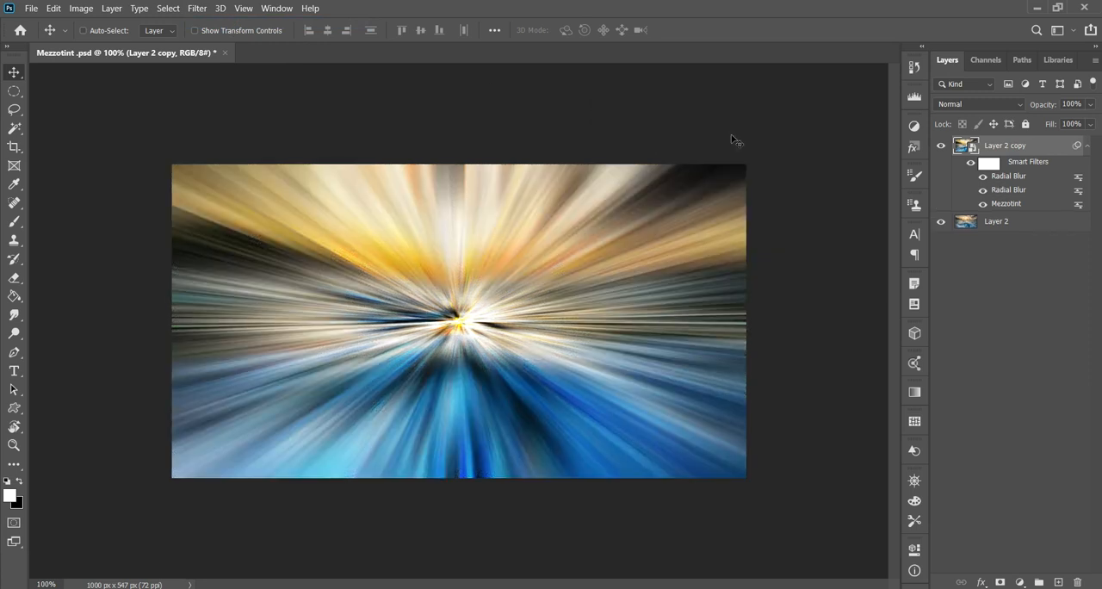
left_click(199, 11)
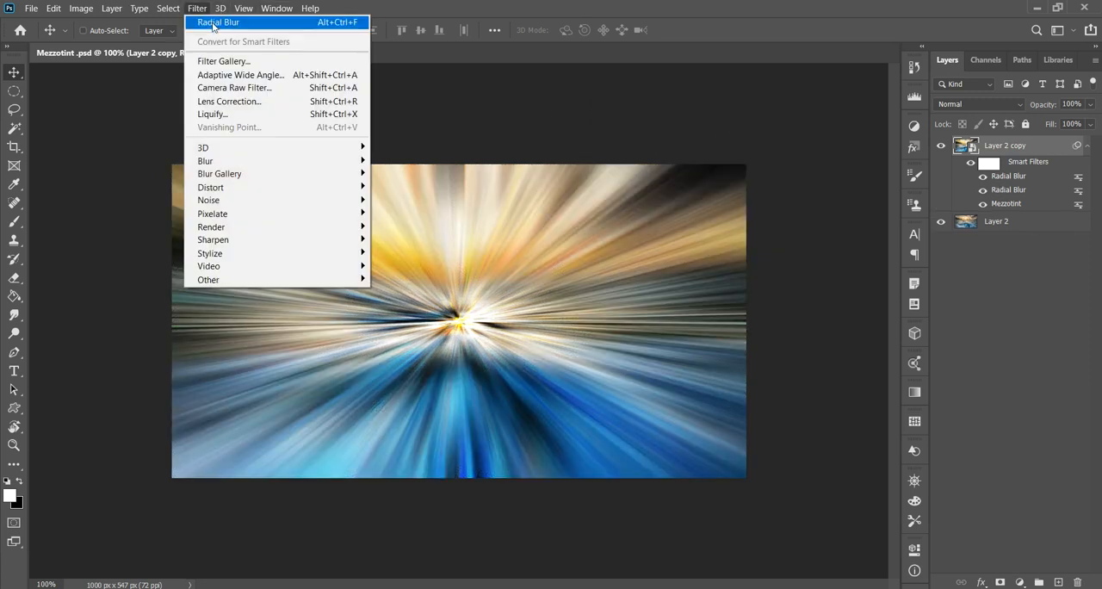
left_click(245, 24)
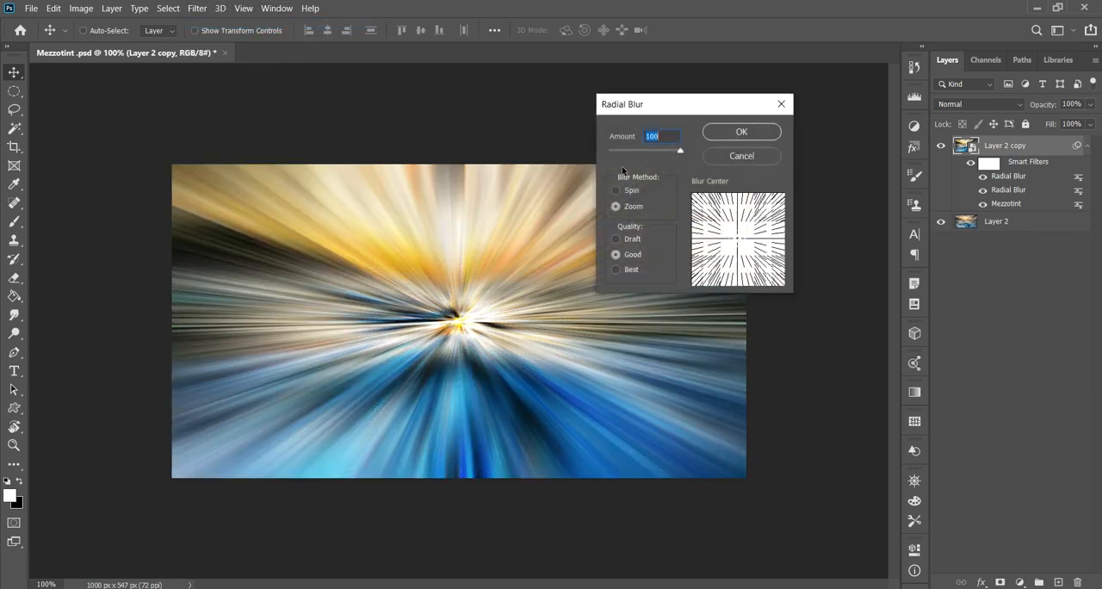
left_click(735, 134)
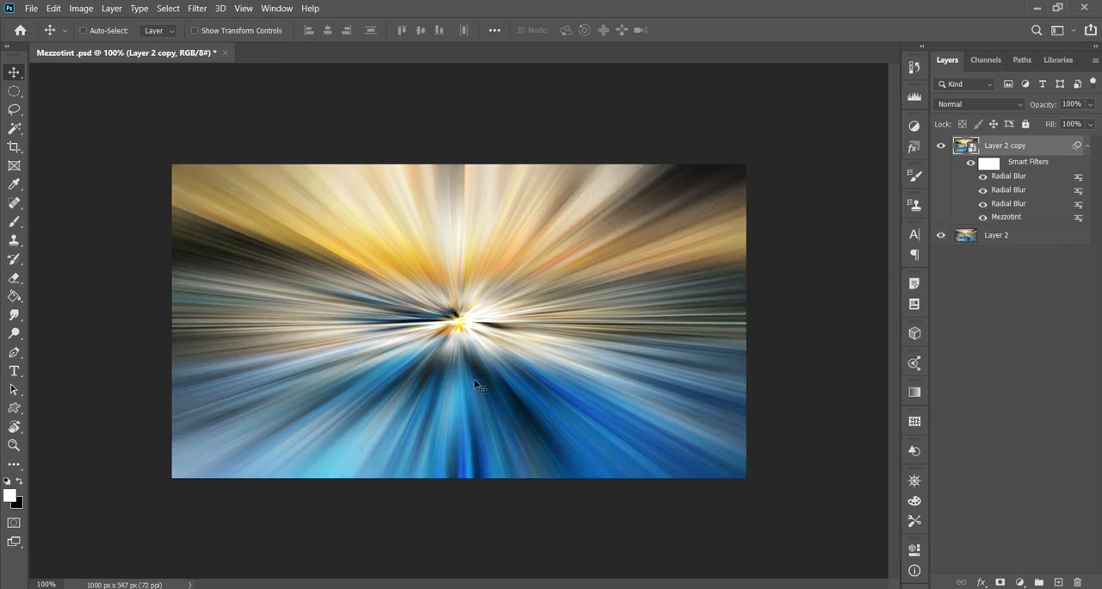
- Switch to the theory notes in Google Docs and look up the descriptions of the Distort filters
left_click(199, 9)
mouse_move(328, 200)
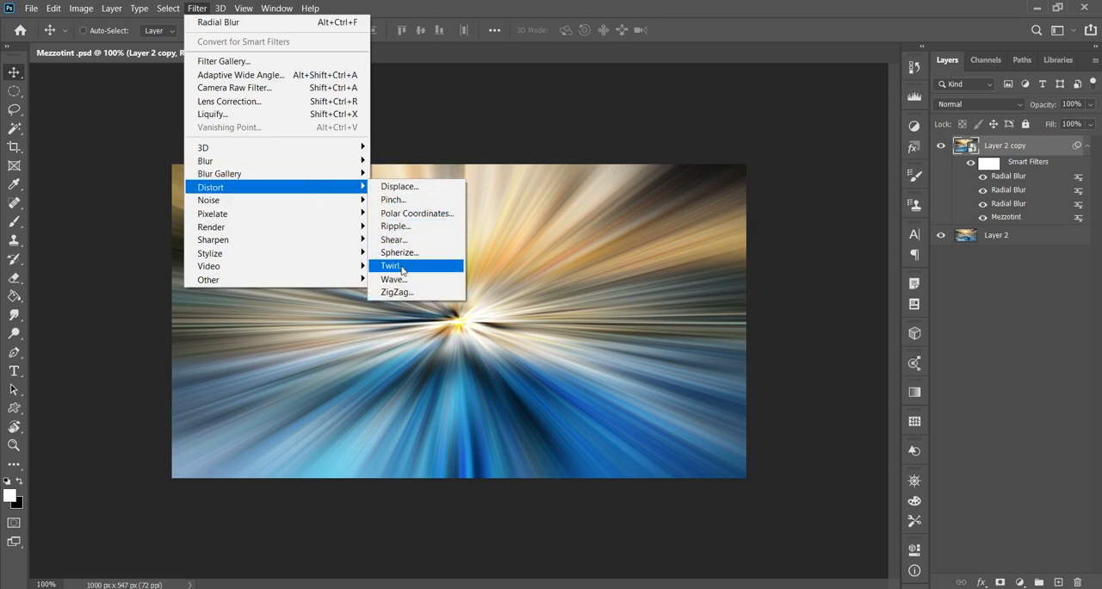
left_click(501, 588)
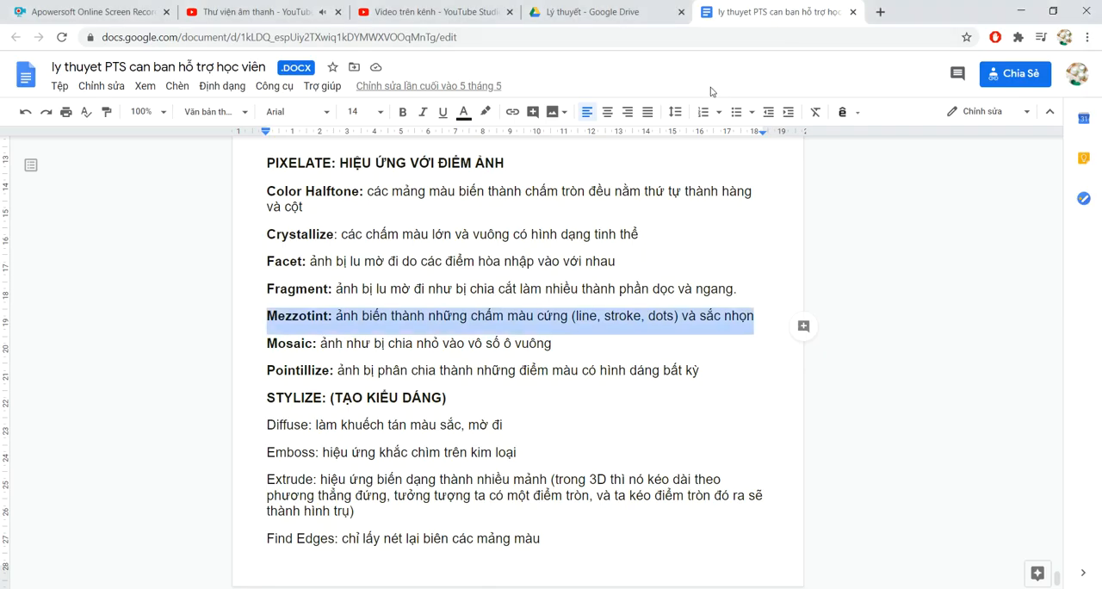
scroll(556, 294, "up", 2)
scroll(556, 294, "up", 20)
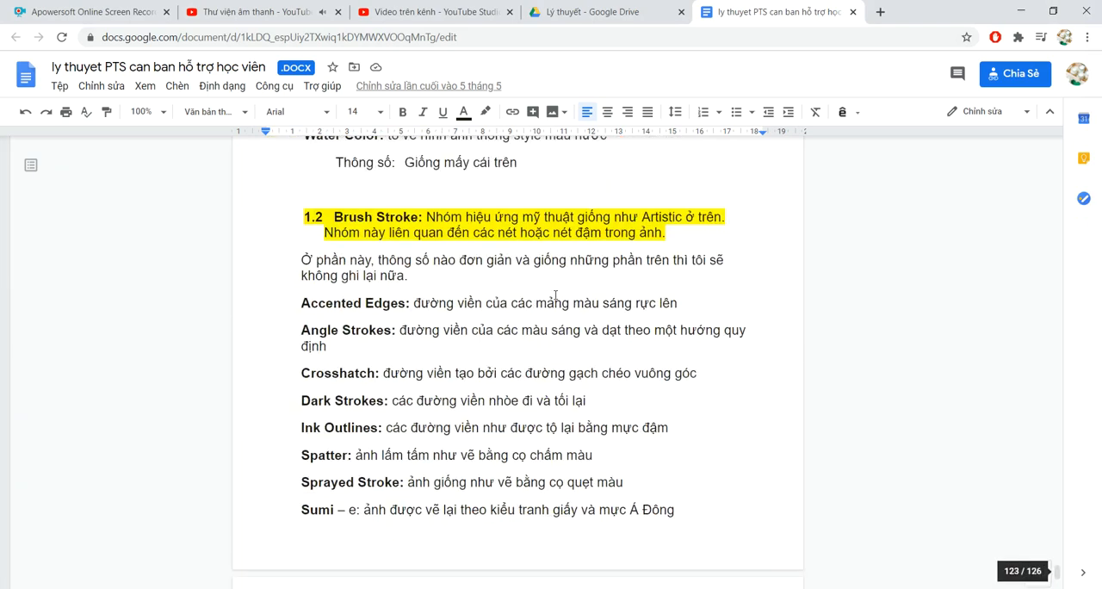
scroll(556, 295, "up", 20)
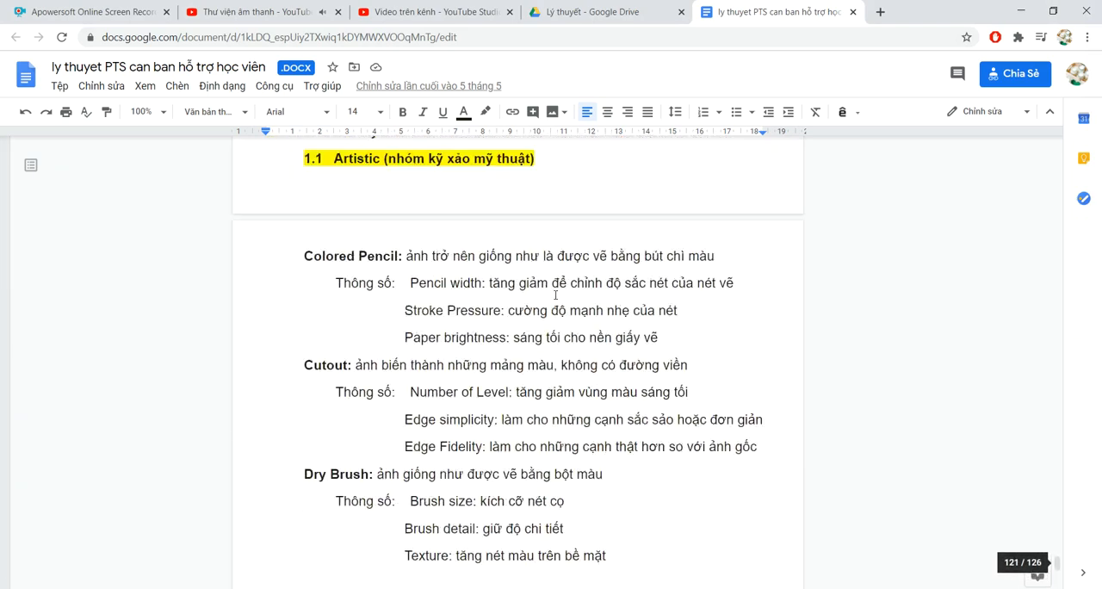
scroll(555, 294, "up", 15)
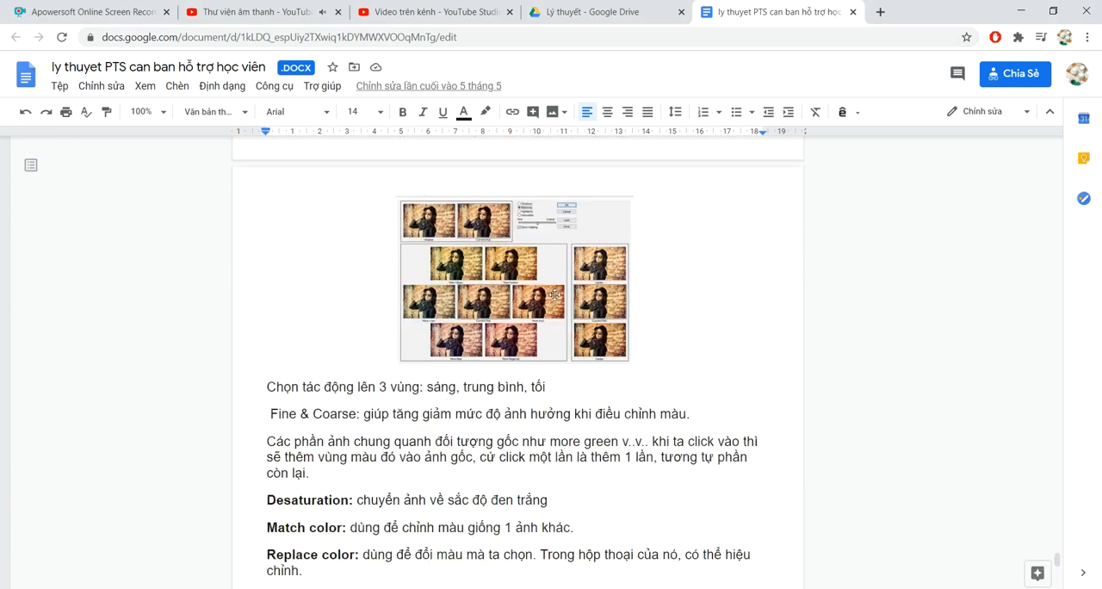
scroll(556, 294, "up", 3)
scroll(520, 295, "down", 2)
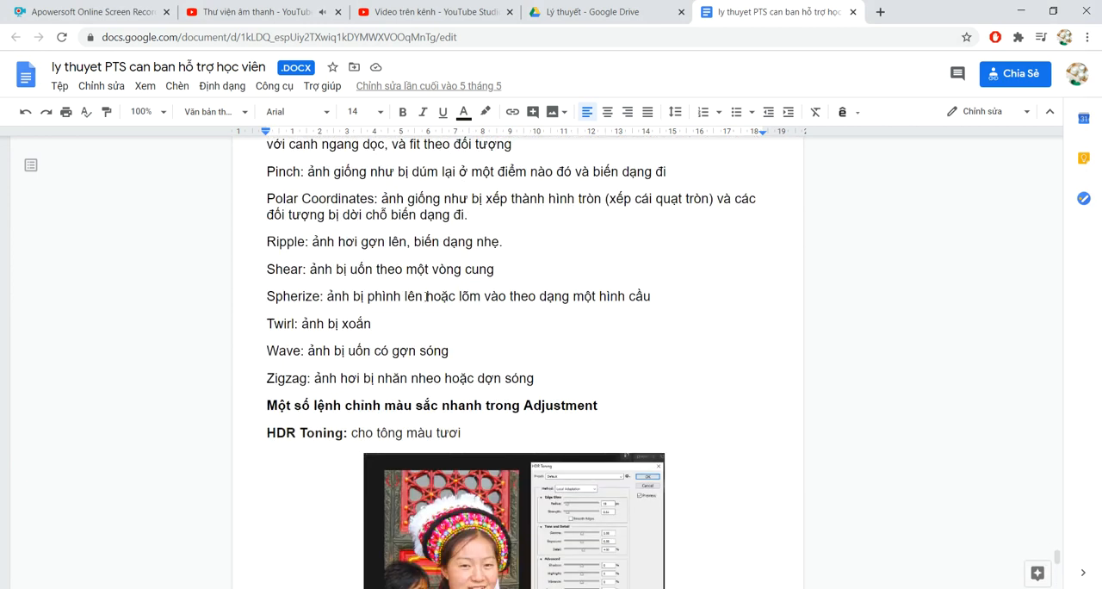
scroll(430, 296, "up", 1)
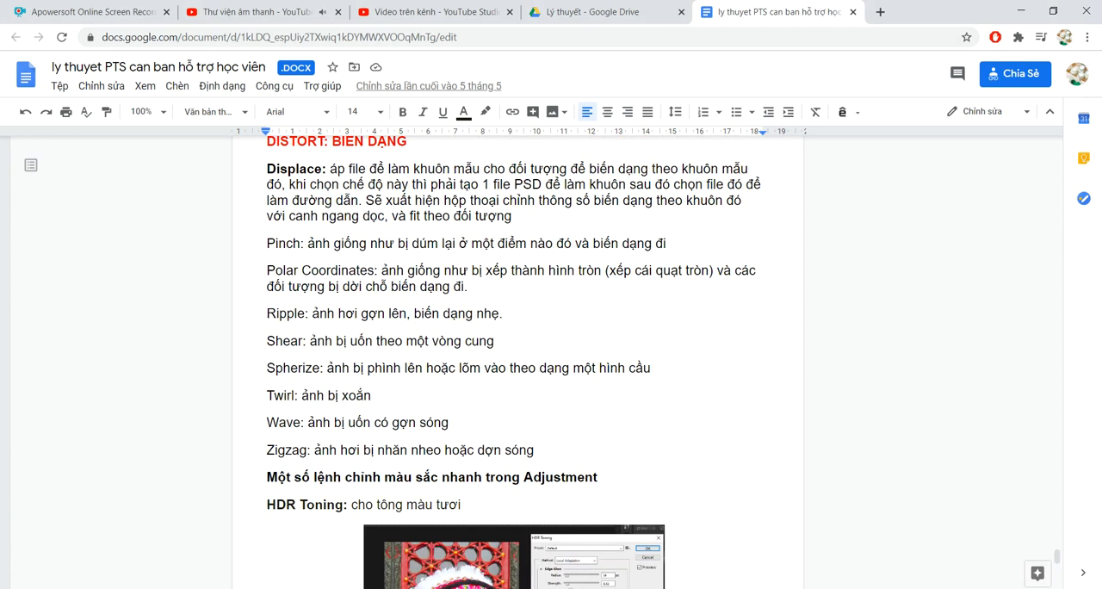
- Return to Photoshop and apply the Twirl distort filter to the Layer 2 copy with an angle of 100°
key("alt+Tab")
left_click(198, 9)
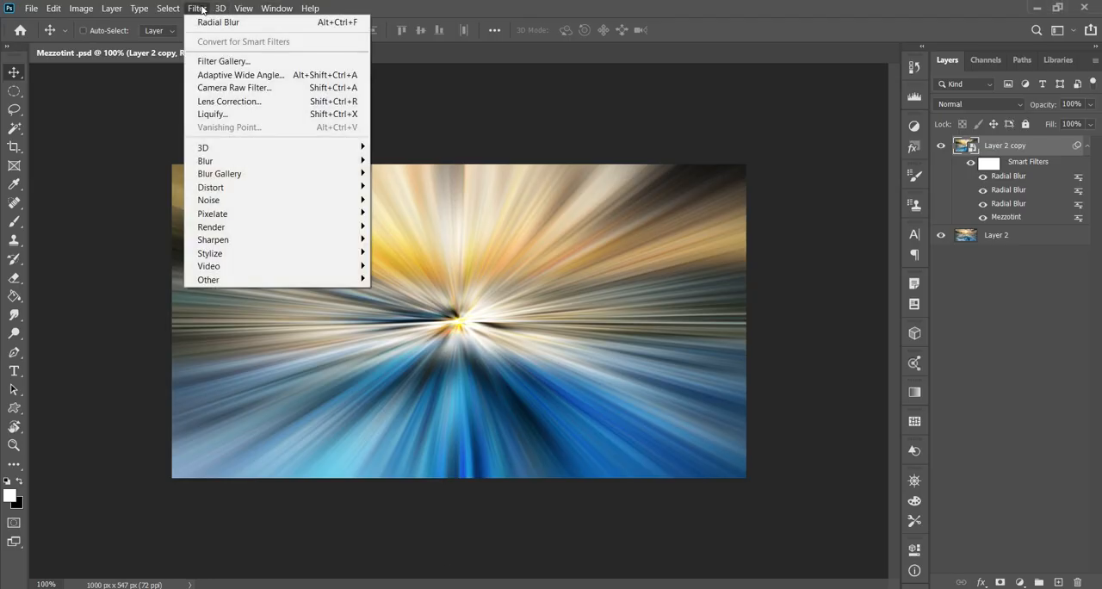
mouse_move(242, 191)
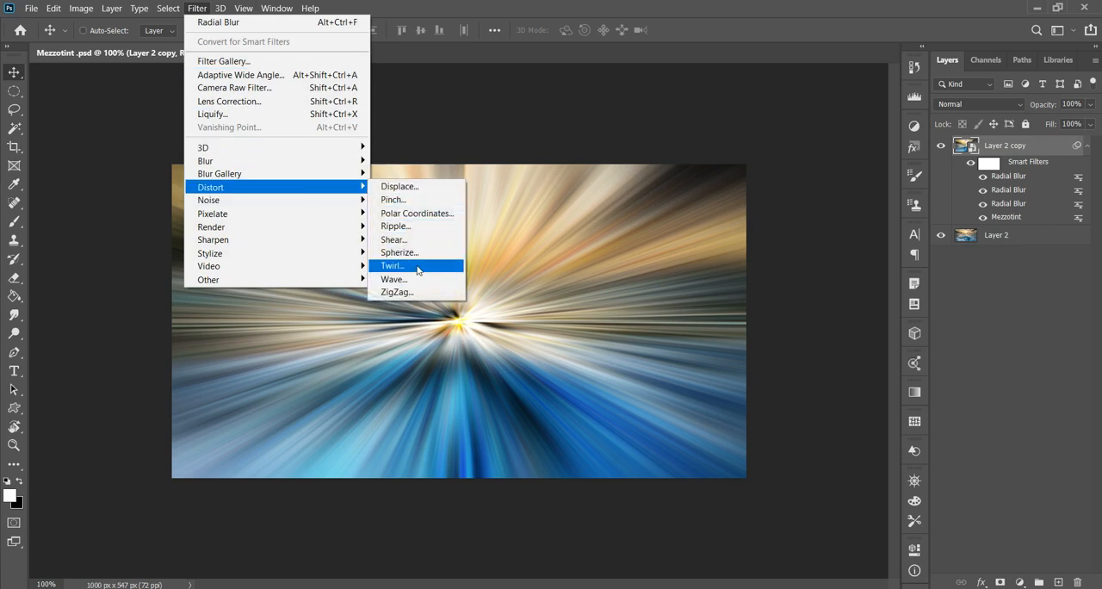
left_click(411, 264)
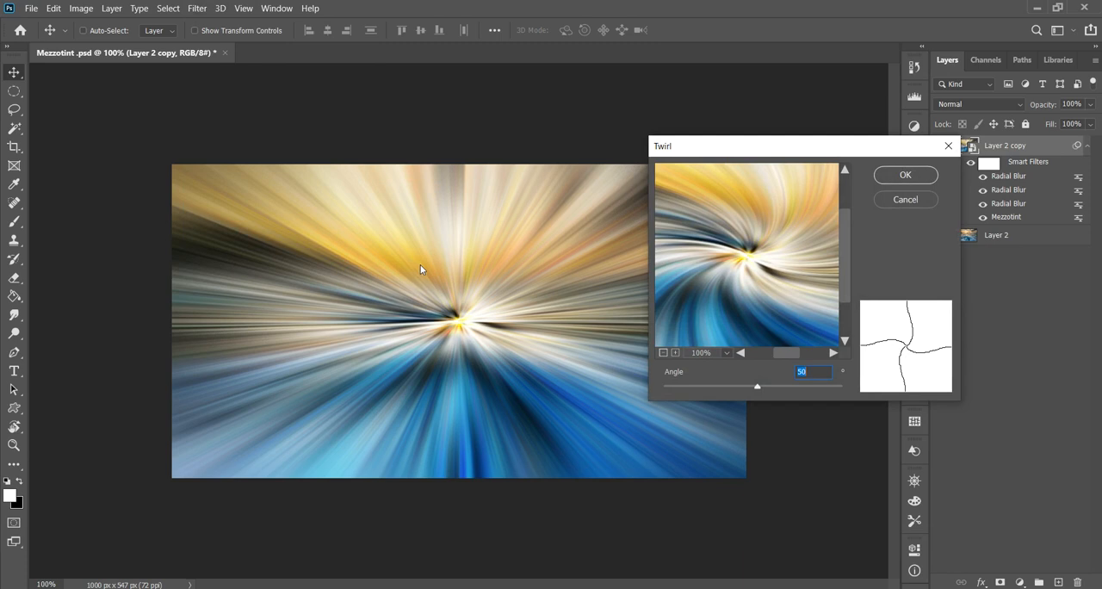
mouse_move(763, 387)
left_mouse_down()
mouse_move(720, 393)
mouse_move(769, 397)
mouse_move(760, 392)
left_mouse_up()
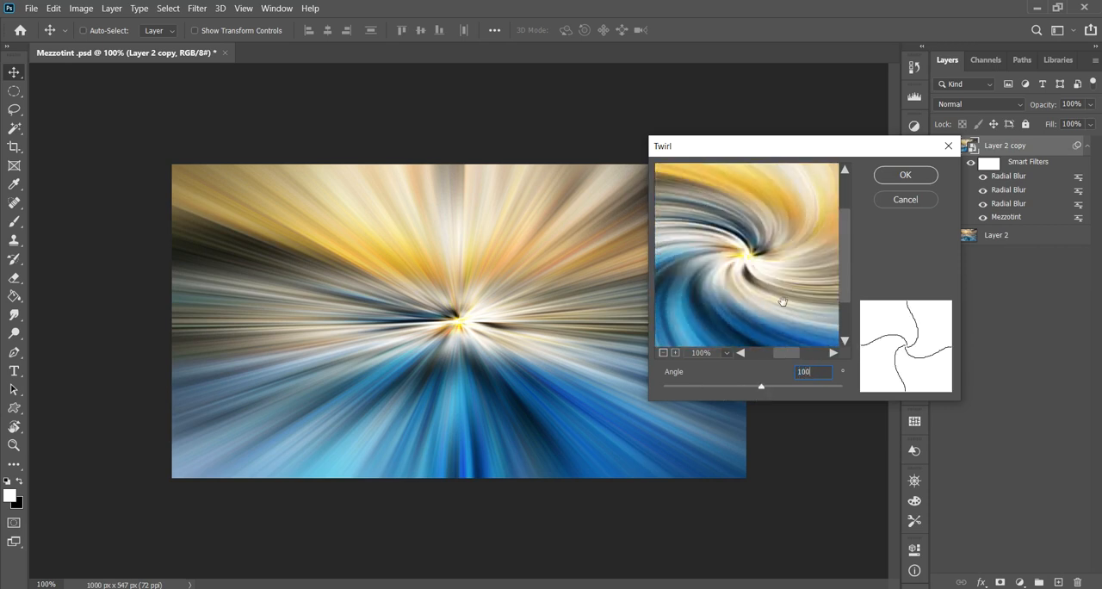
left_click(906, 176)
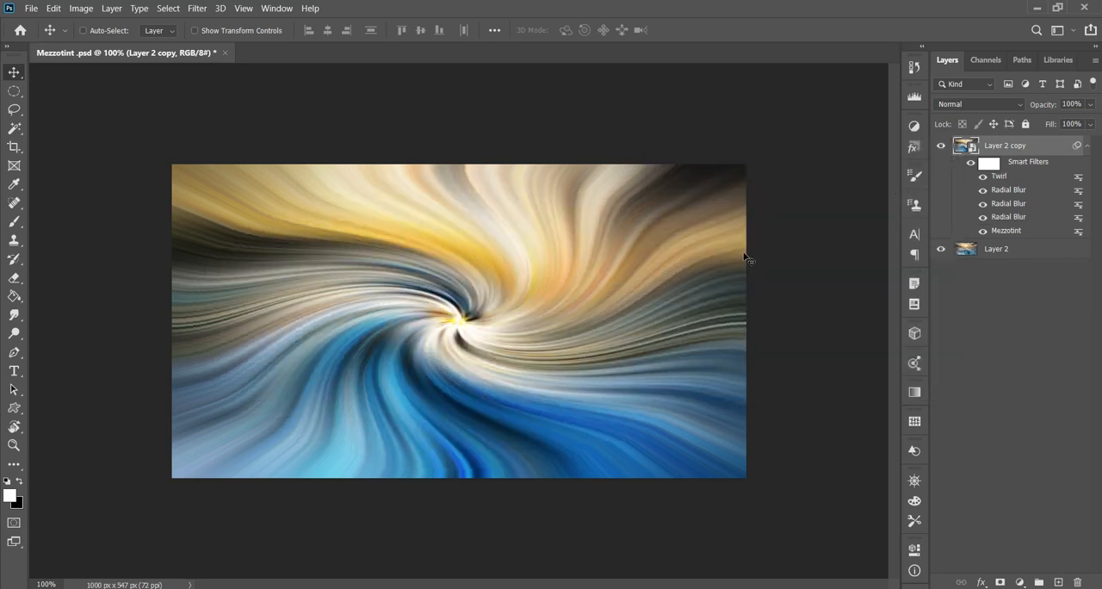
- Open the blending options of the Twirl smart filter and set its blend mode to Lighten
left_click(197, 8)
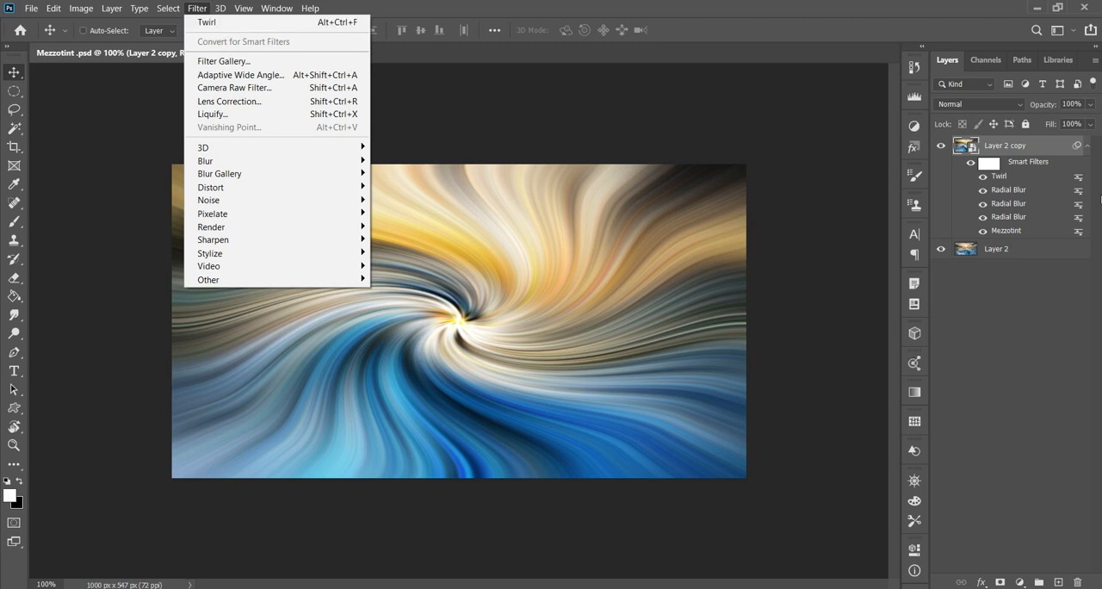
key("Escape")
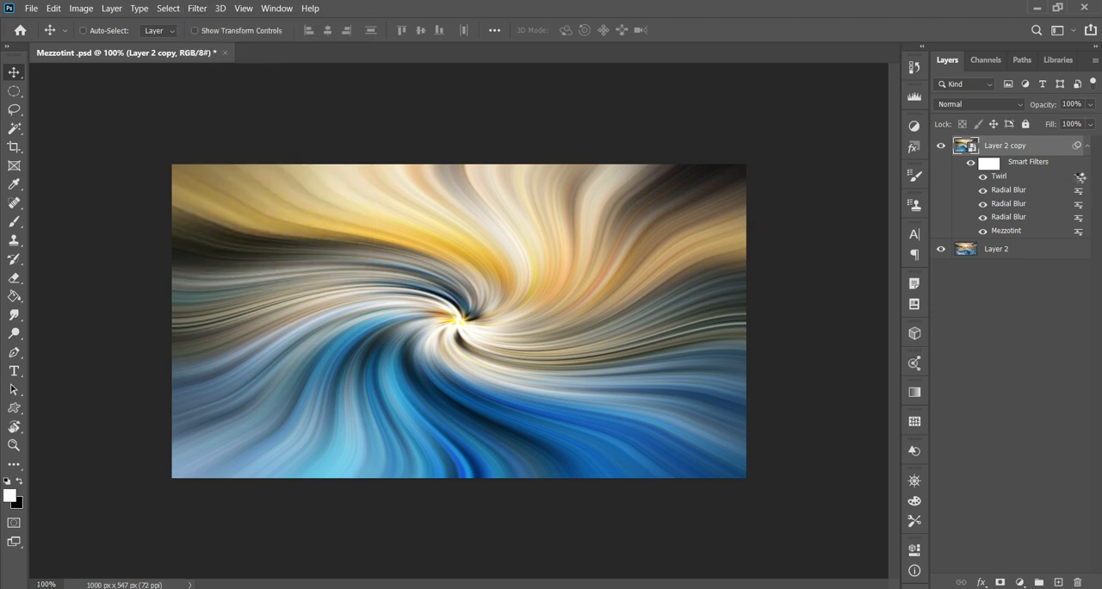
double_click(1081, 177)
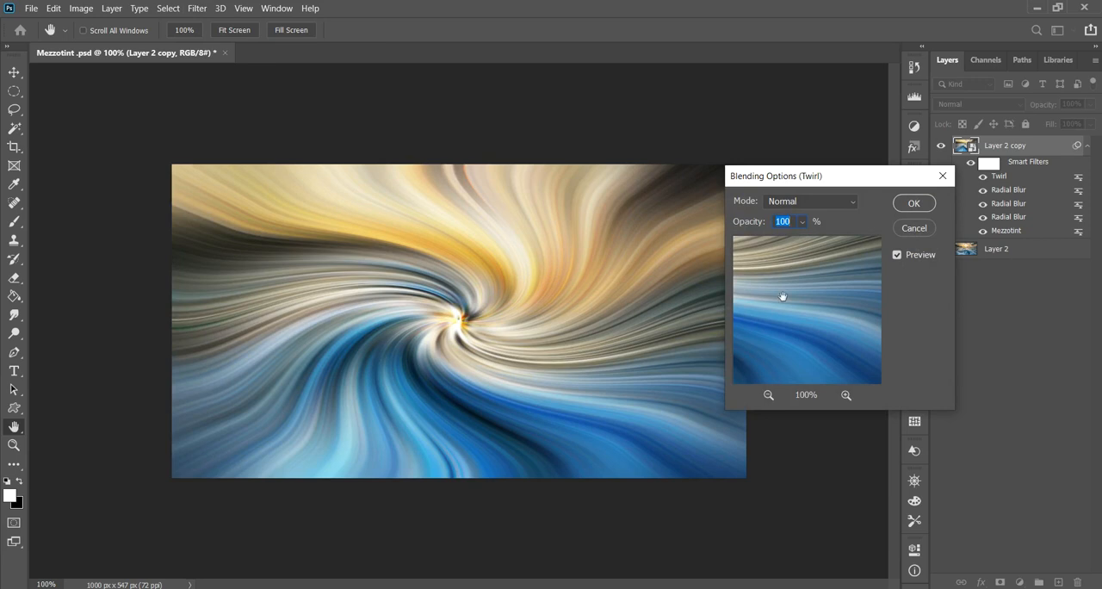
left_click(807, 201)
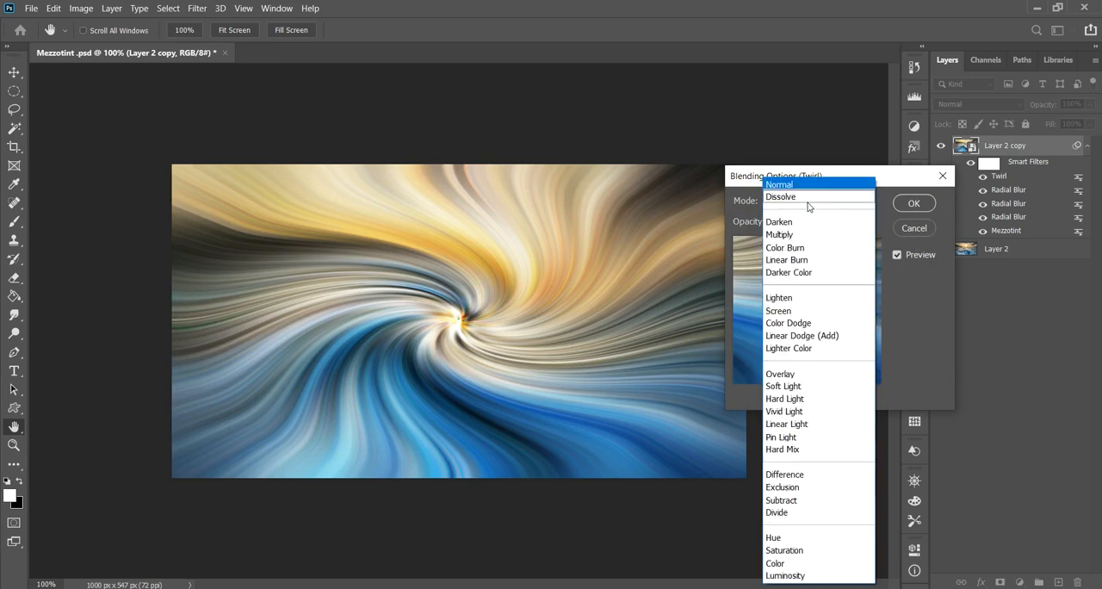
left_click(799, 298)
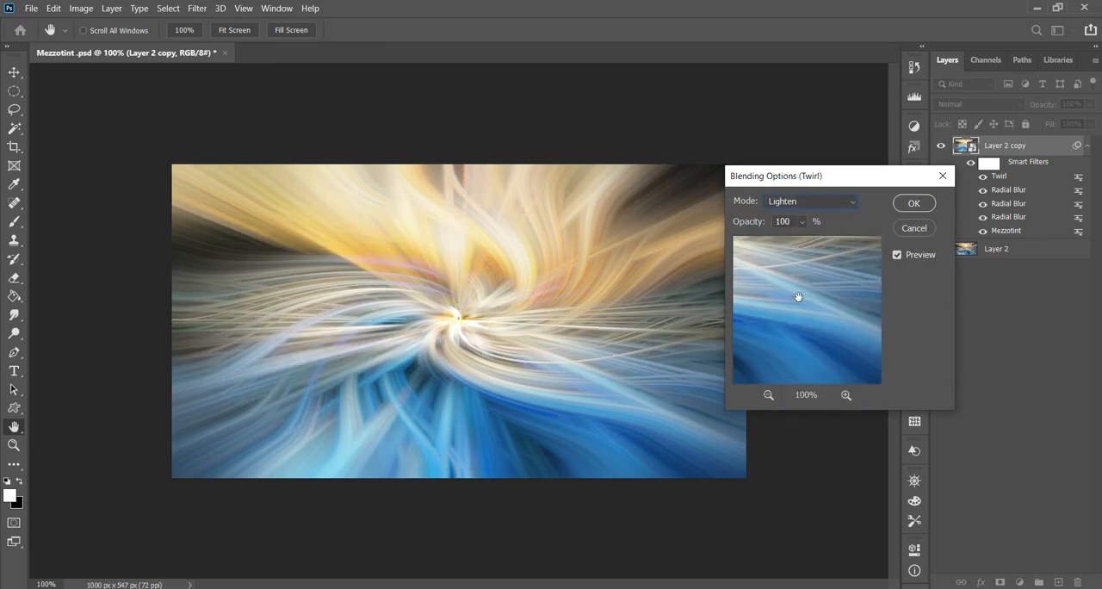
- Return the Twirl filter's blend mode to Normal and preview the Darken, Multiply, Darker Color, Screen and Overlay modes in turn
left_click(809, 201)
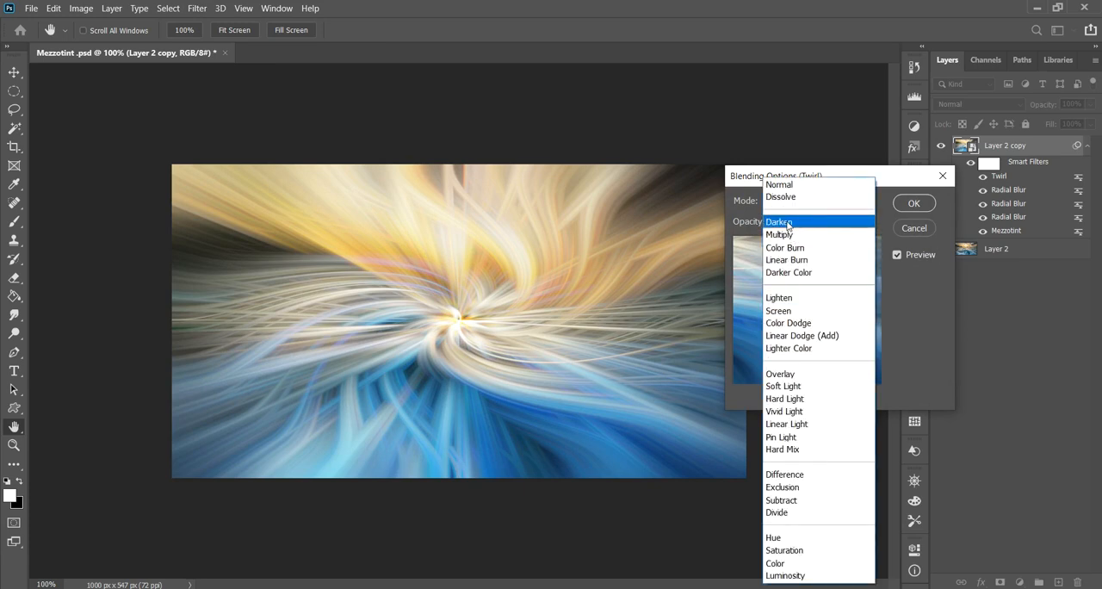
left_click(795, 186)
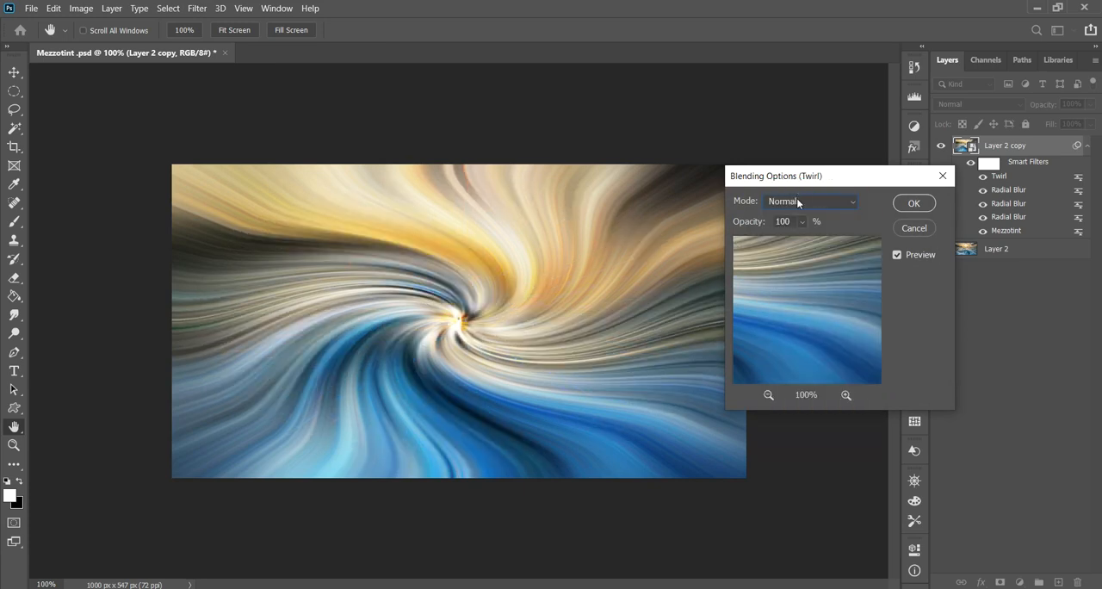
key("Down")
key("Down")
key("Down")
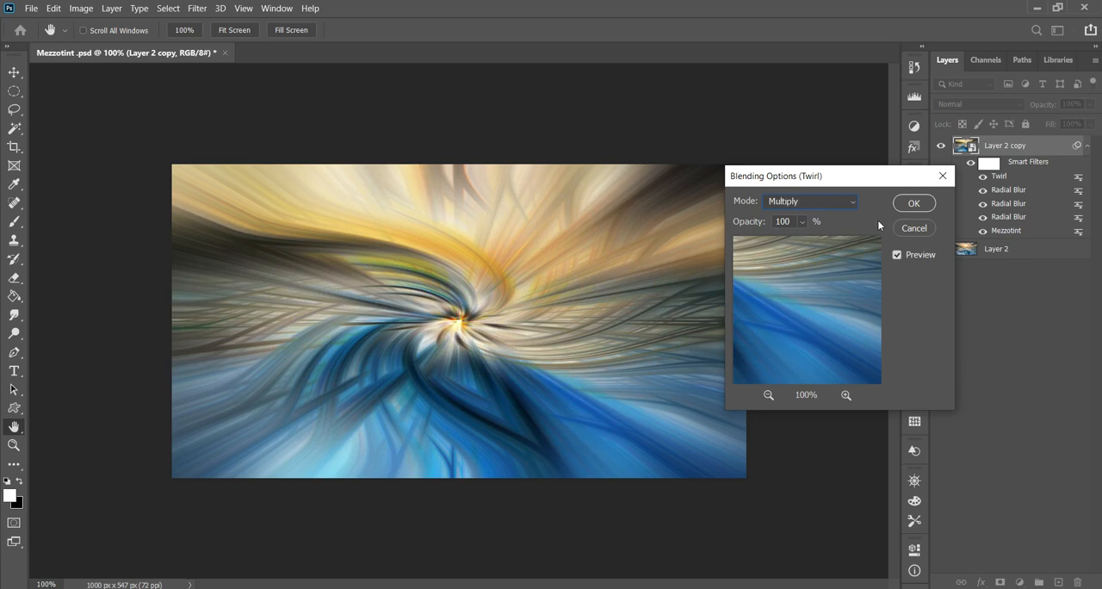
key("Up")
key("Down")
key("Down")
key("Down")
key("Down")
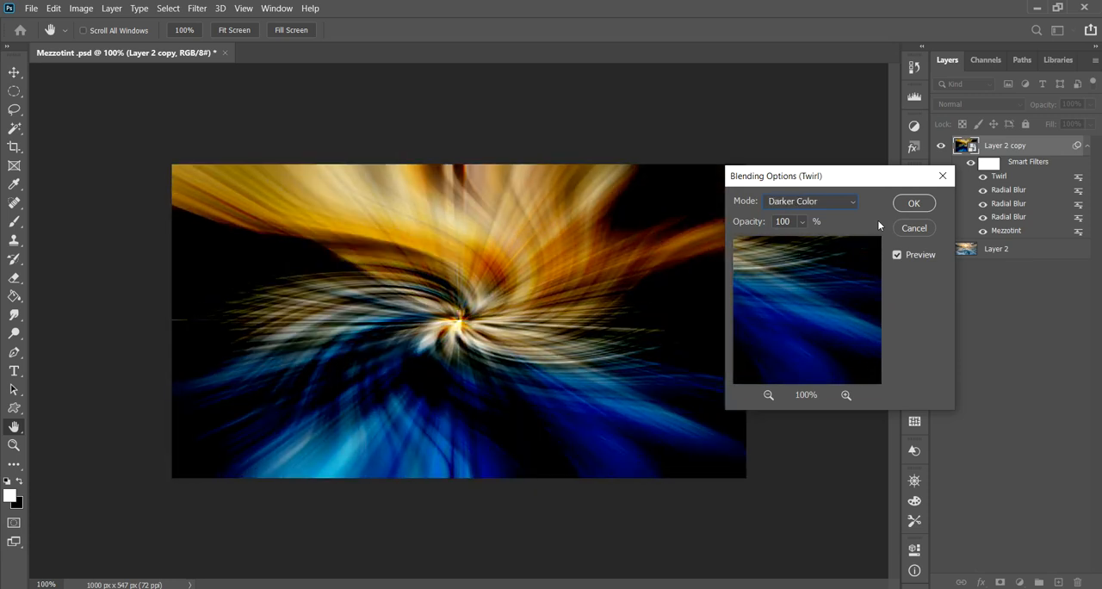
key("Down")
key("Down")
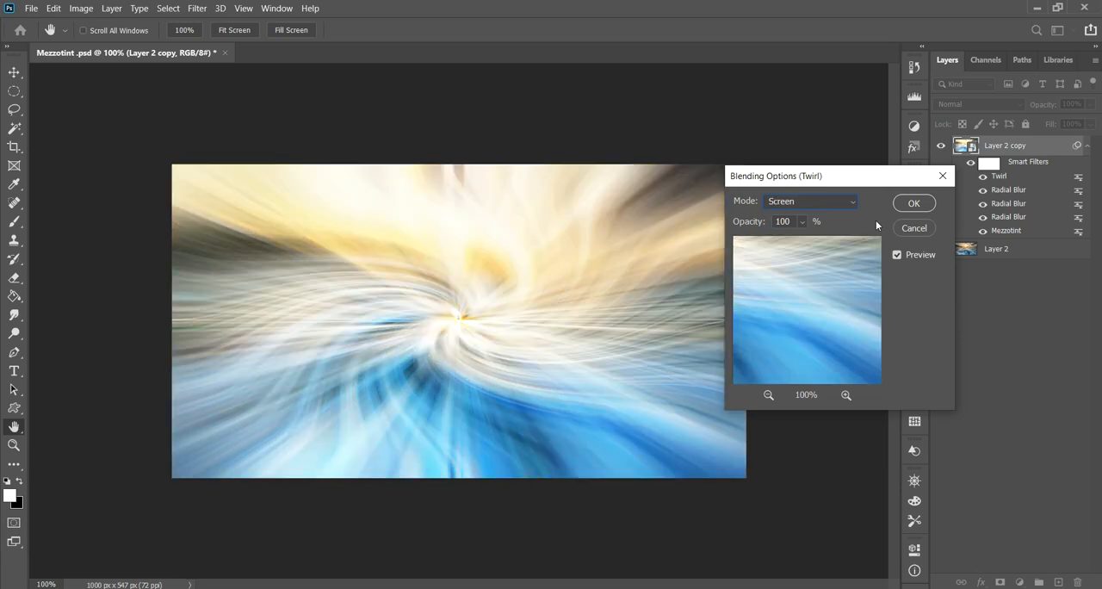
key("Down")
key("Down")
key("Down")
key("Down")
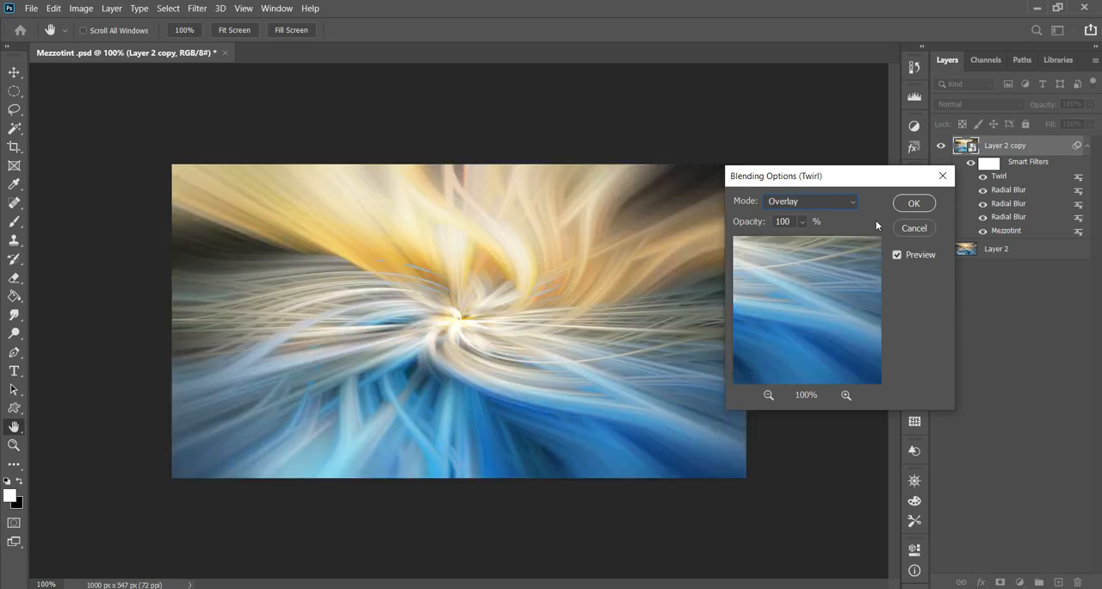
key("Up")
- Choose Lighten as the Twirl filter's blend mode and accept the blending options
left_click(819, 209)
left_click(802, 291)
left_click(910, 203)
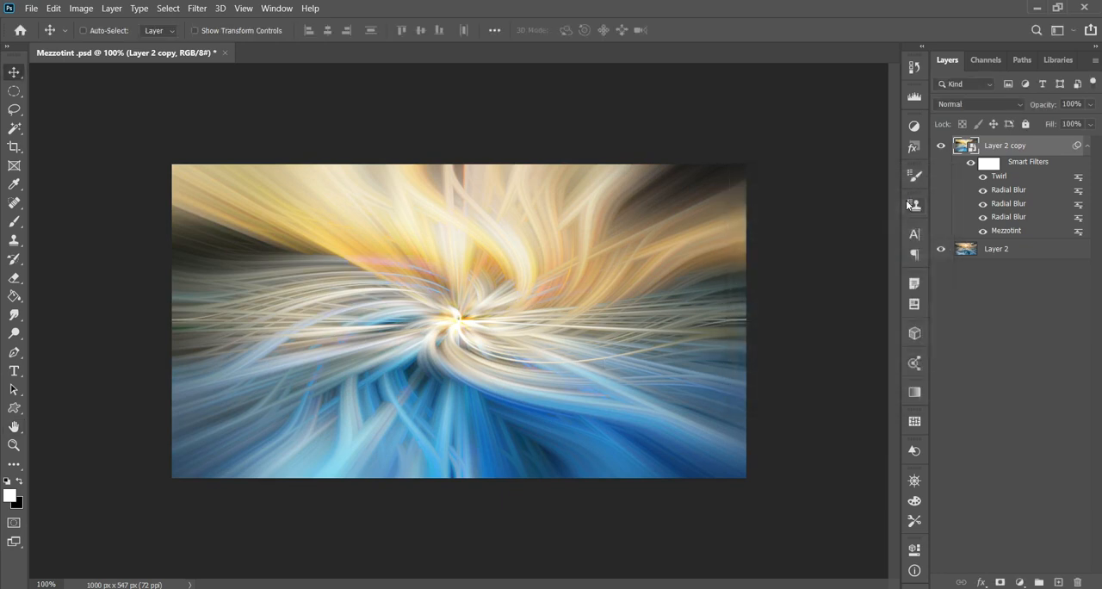
- Apply a second Twirl distort filter to the Layer 2 copy with an angle of -100°
left_click(196, 8)
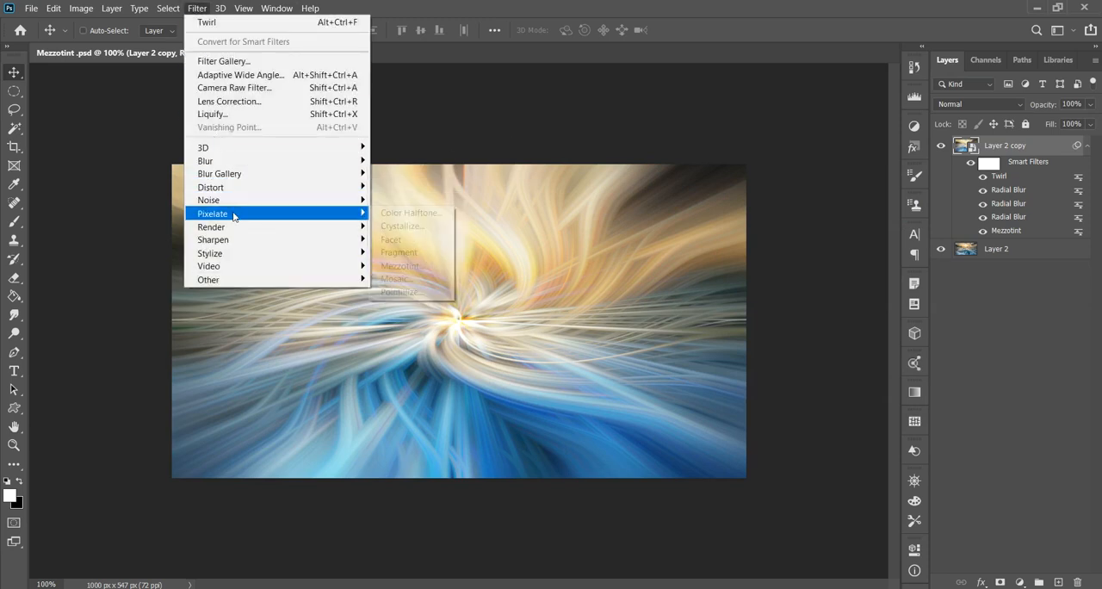
mouse_move(249, 188)
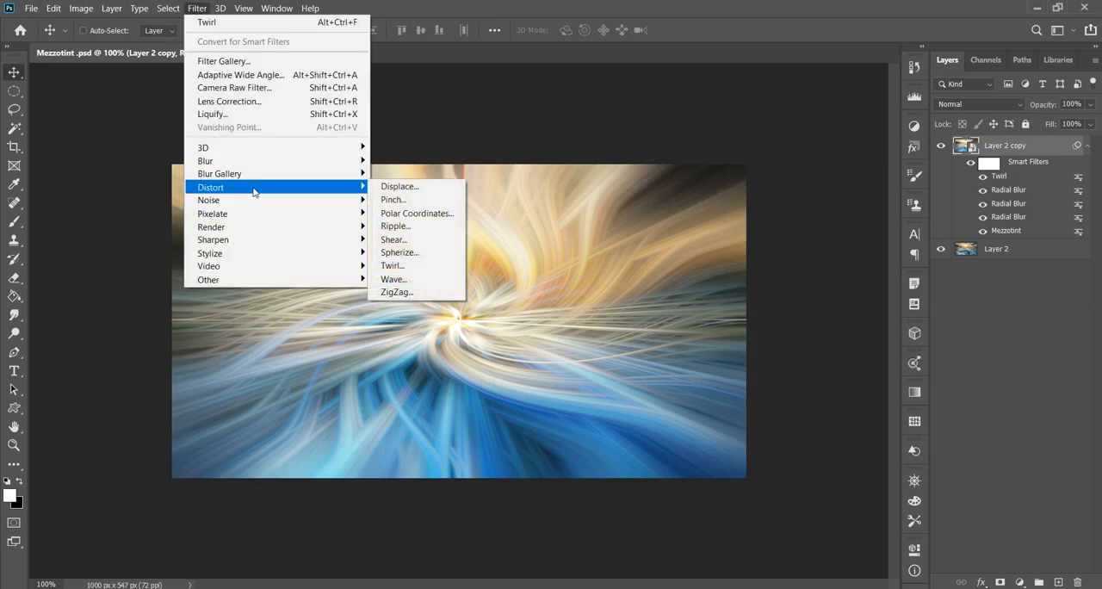
left_click(392, 265)
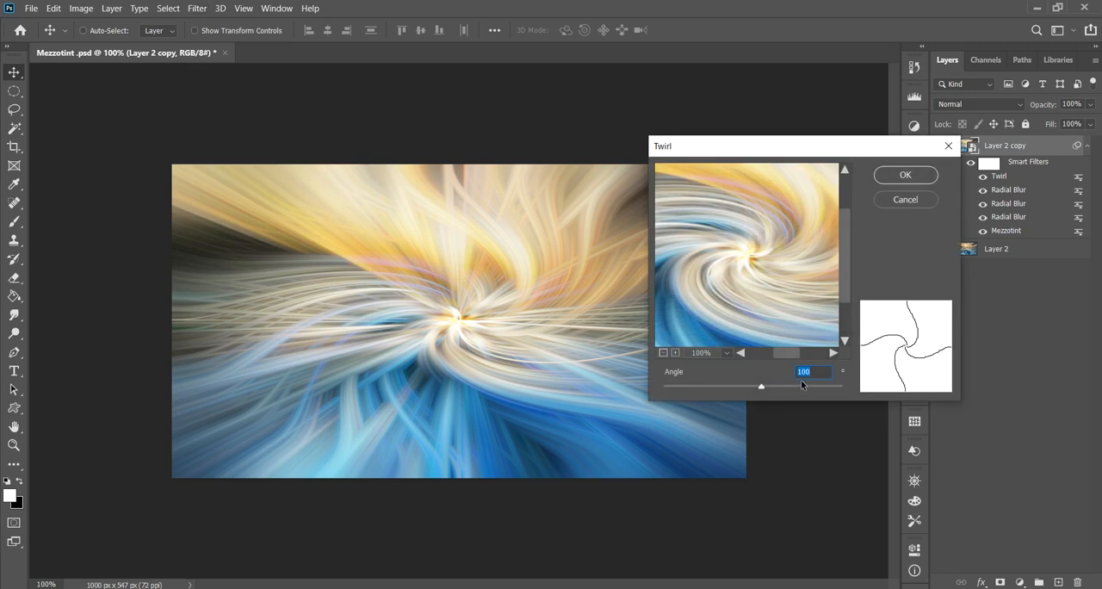
type("-")
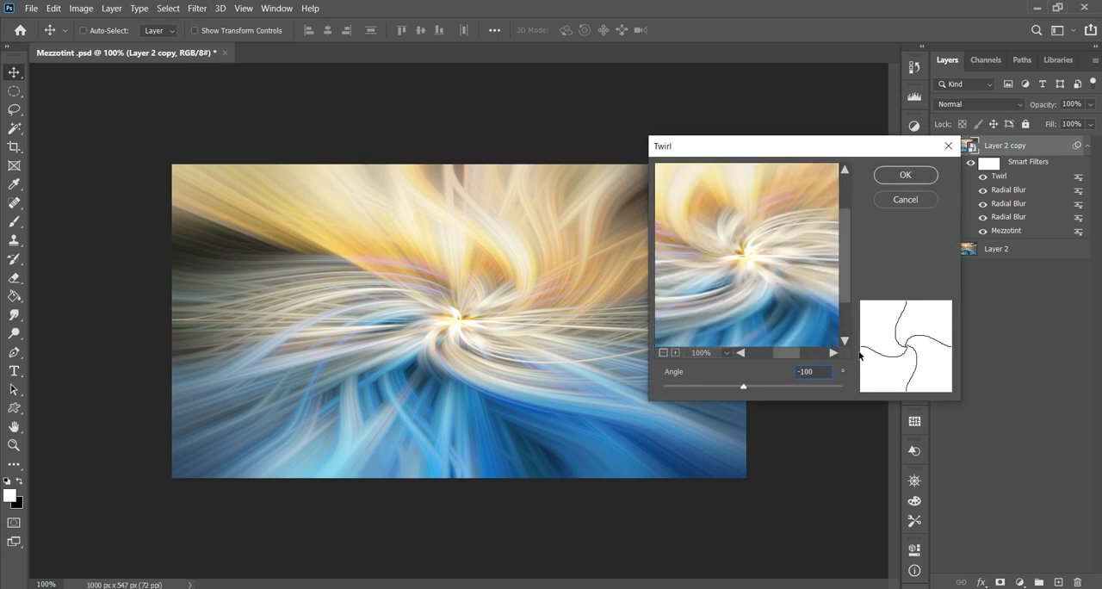
left_click(905, 175)
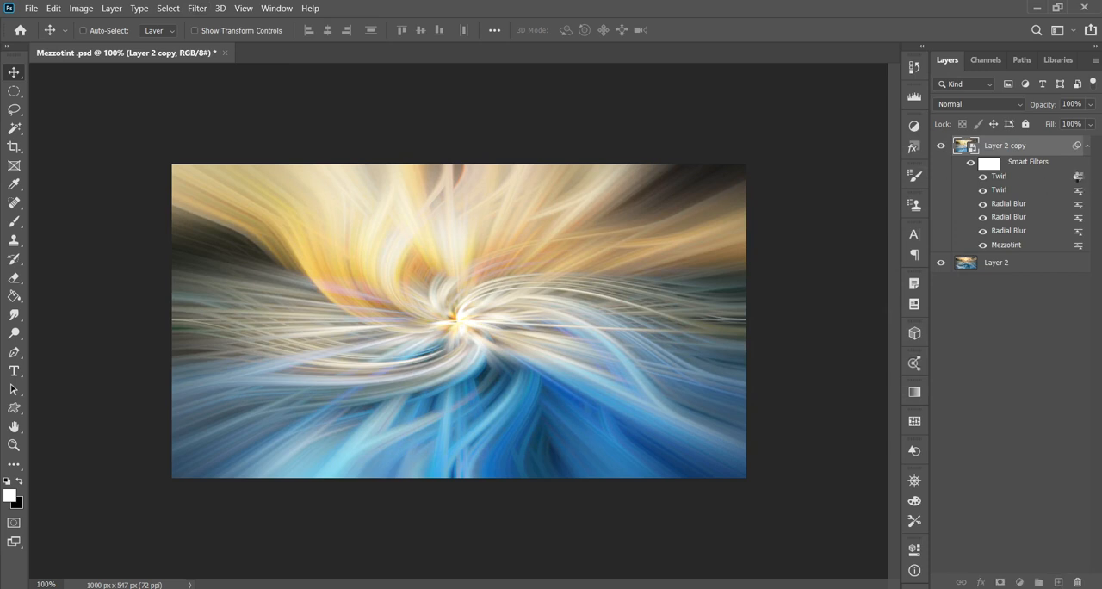
- Set the blend mode of the uppermost Twirl smart filter to Lighten at 100% opacity
double_click(1079, 178)
left_click(818, 201)
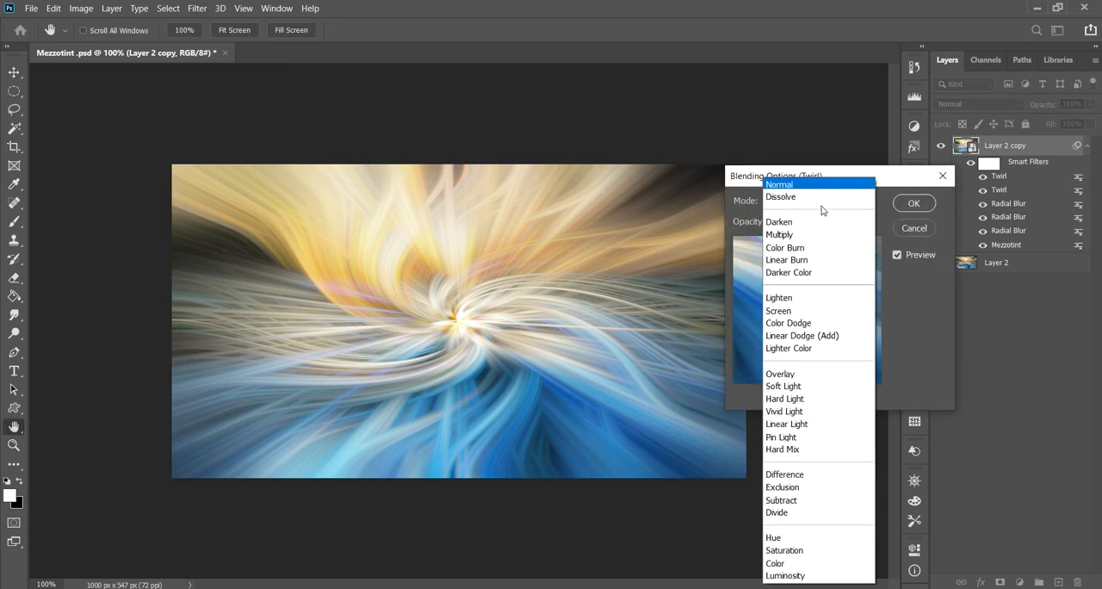
left_click(788, 298)
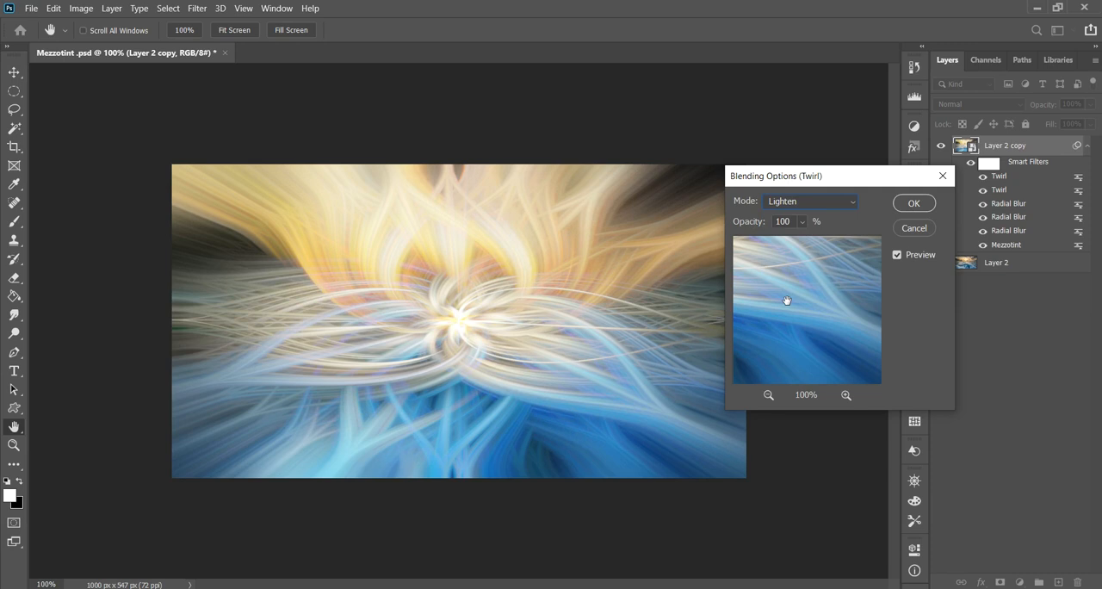
left_click(911, 203)
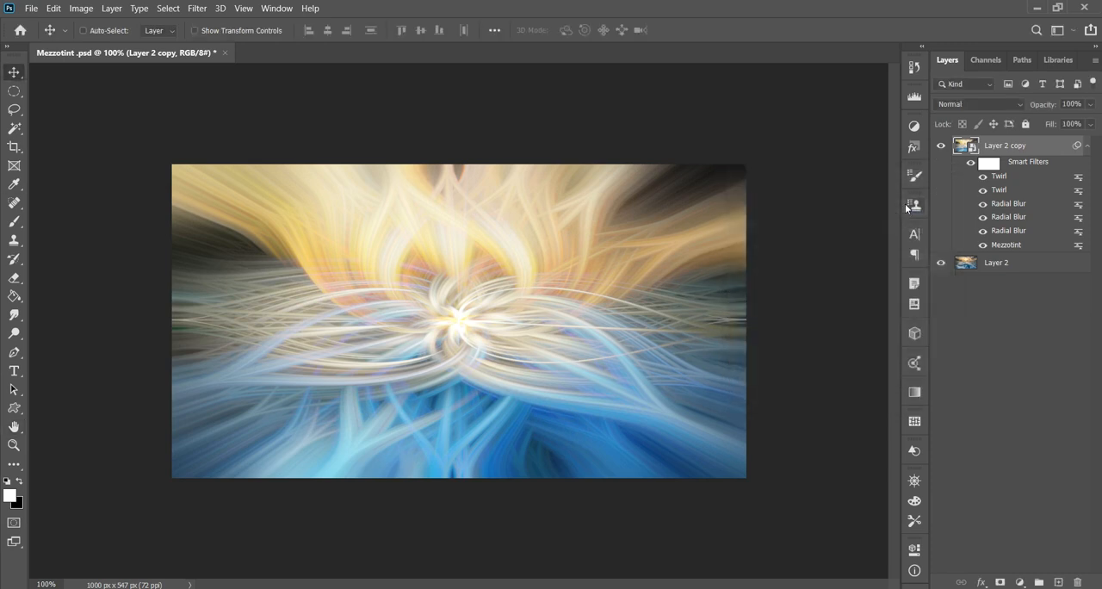
left_click(198, 8)
mouse_move(344, 239)
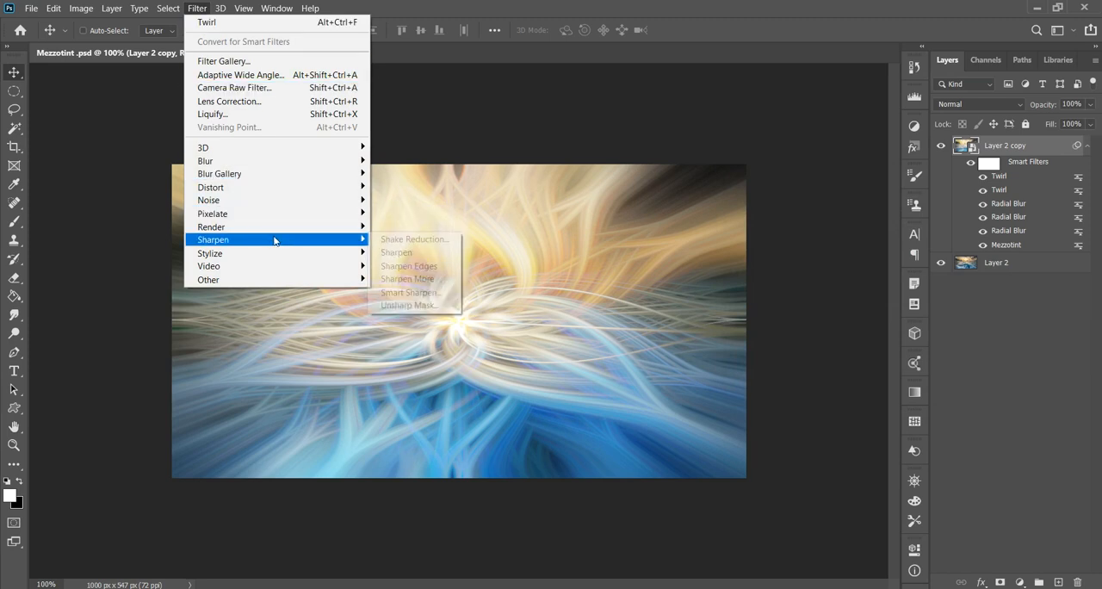
left_click(411, 291)
left_click_drag(533, 55, 796, 34)
left_click(594, 241)
left_click(595, 241)
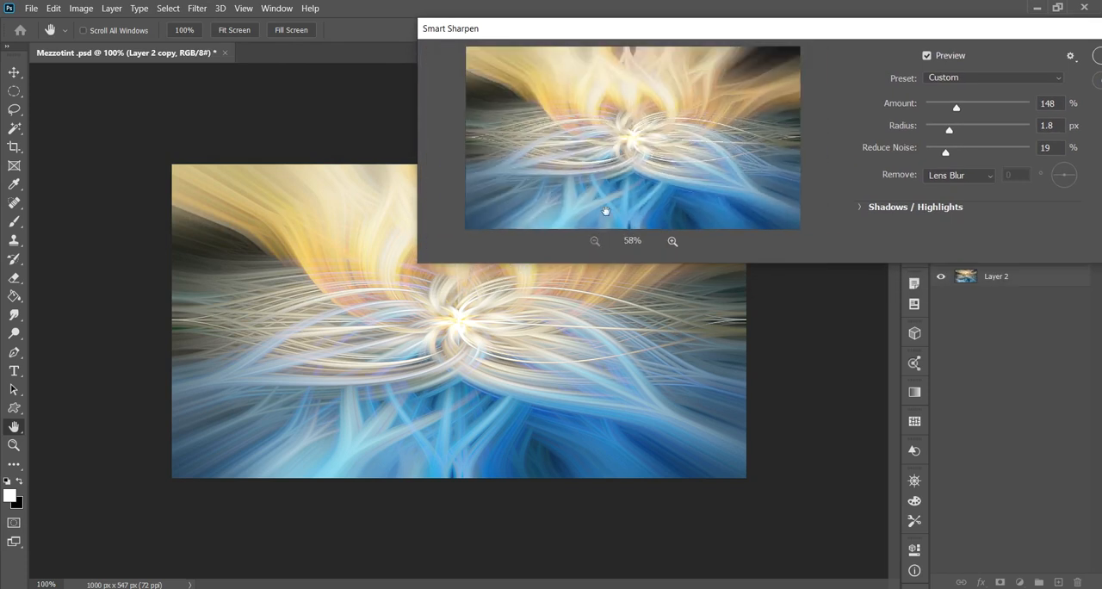
left_click_drag(955, 109, 969, 108)
left_click_drag(917, 29, 792, 38)
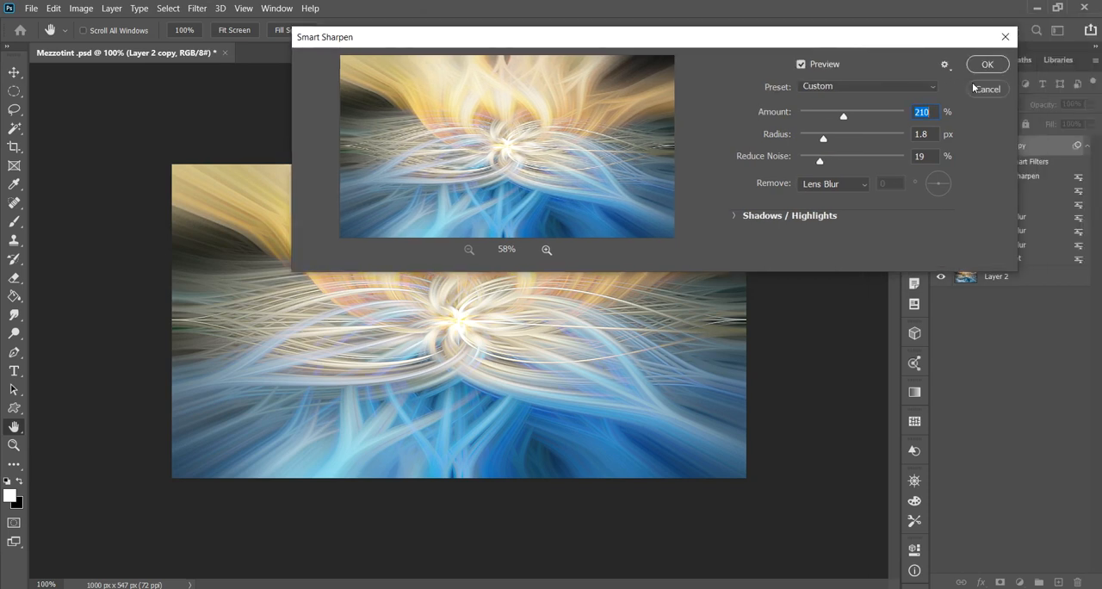
left_click(984, 89)
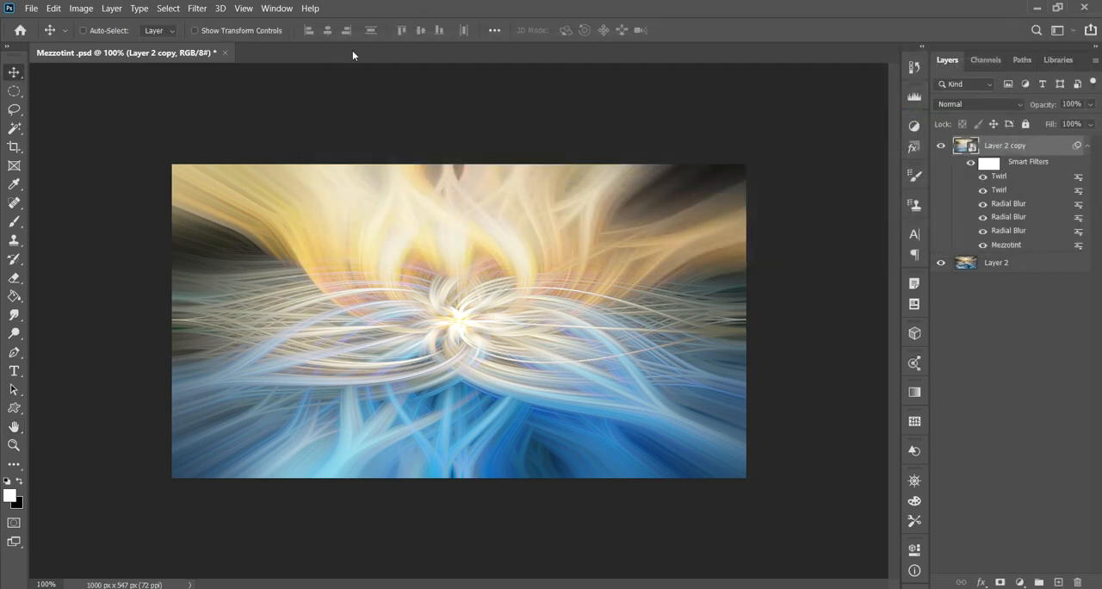
- Apply Smart Sharpen to the Layer 2 copy with amount 148%, radius 1.3 px, noise reduction 8% and Lens Blur removal
left_click(197, 9)
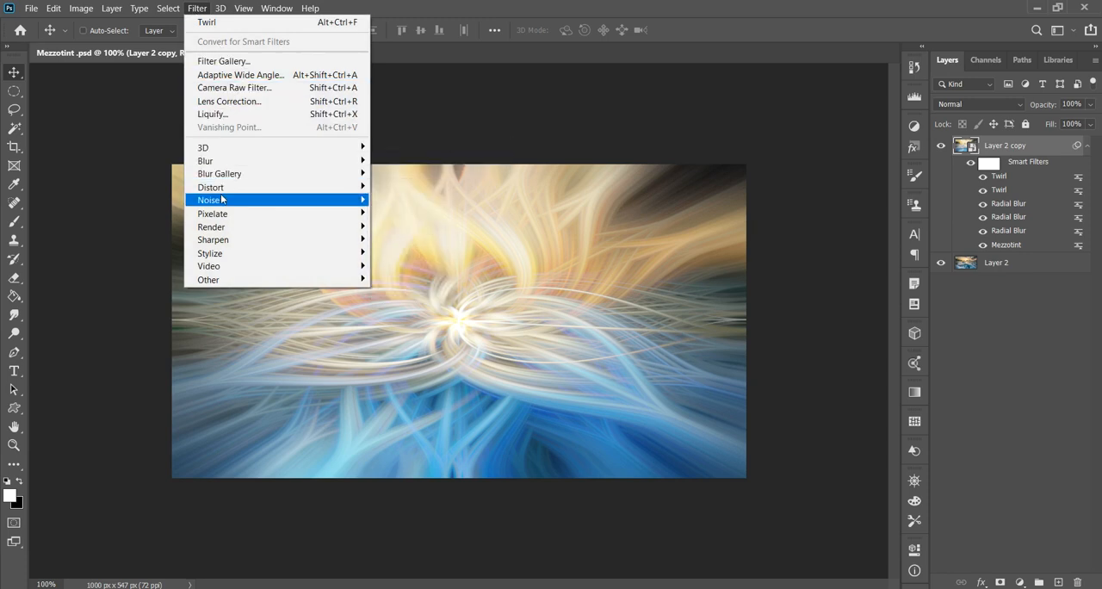
mouse_move(278, 239)
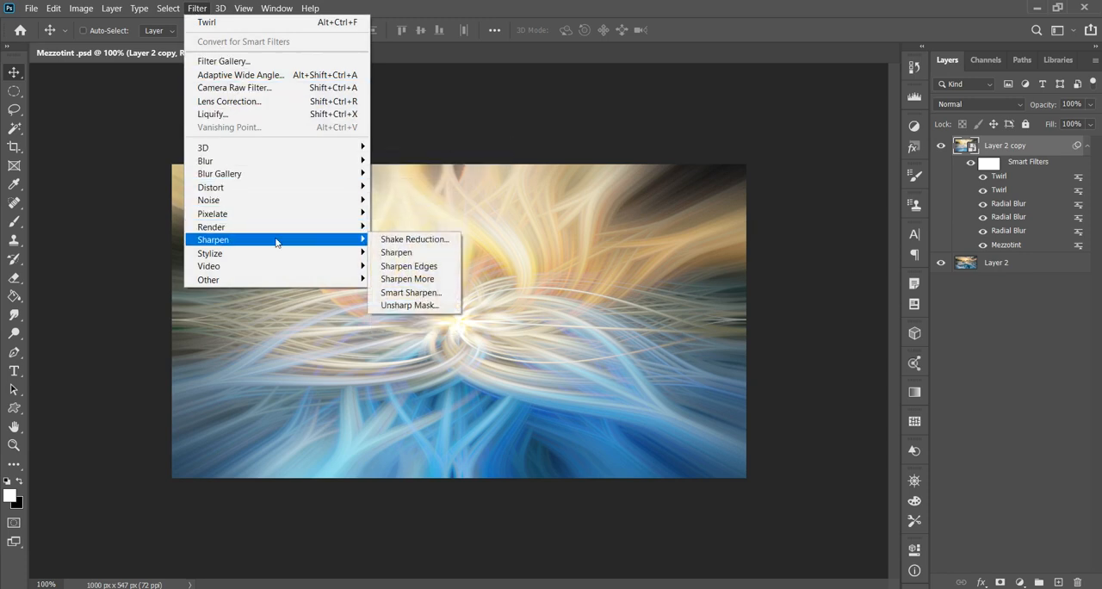
left_click(412, 293)
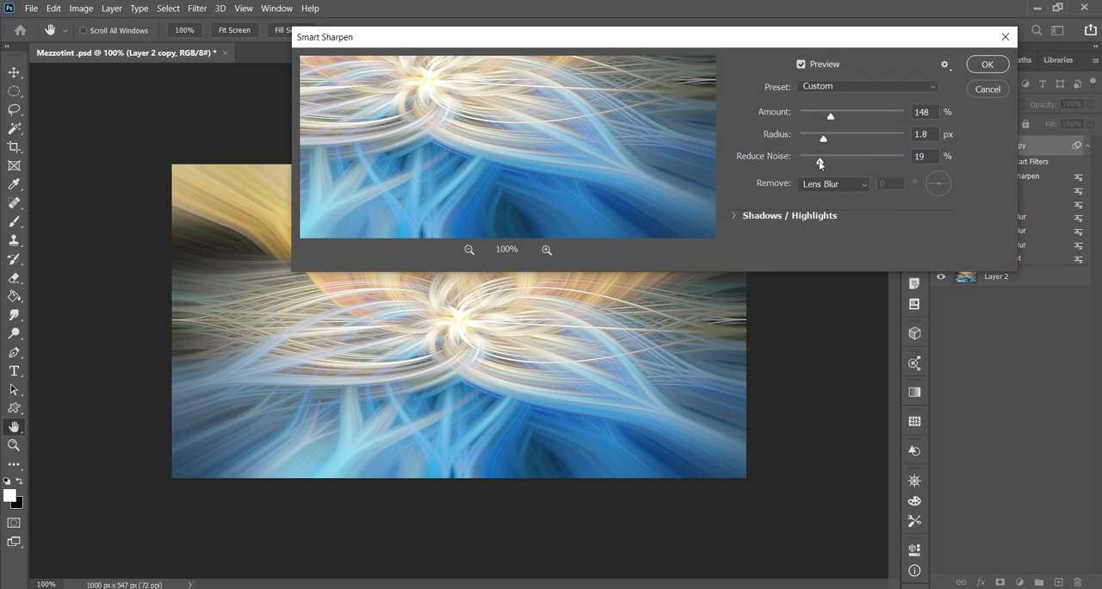
left_click_drag(818, 162, 803, 175)
mouse_move(823, 139)
left_mouse_down()
mouse_move(845, 139)
mouse_move(847, 117)
mouse_move(903, 138)
mouse_move(903, 115)
mouse_move(814, 139)
mouse_move(803, 118)
mouse_move(829, 118)
mouse_move(819, 139)
left_mouse_up()
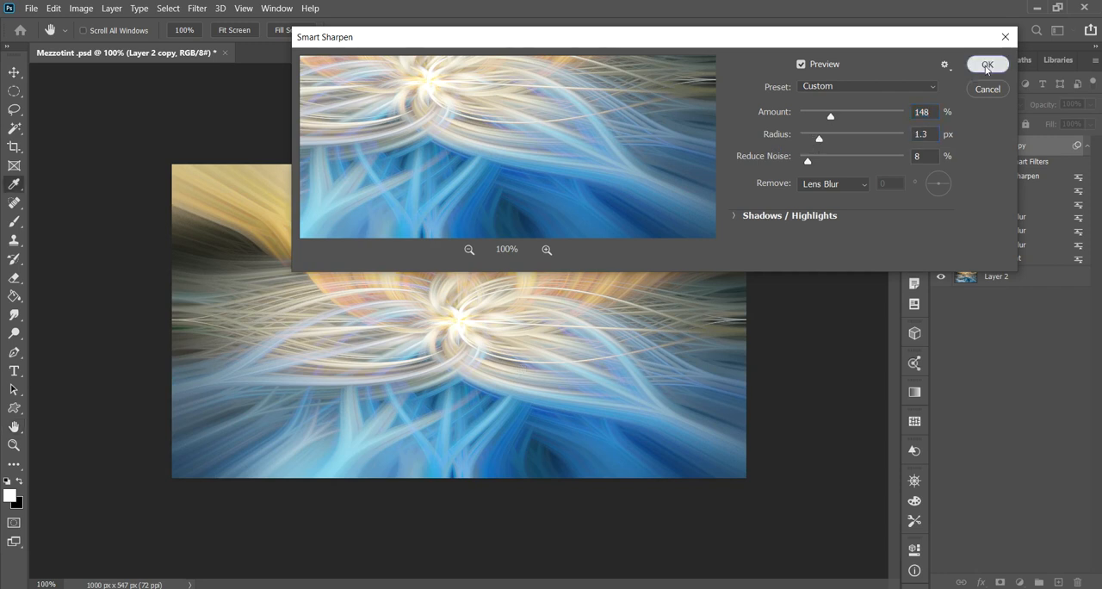
left_click(988, 64)
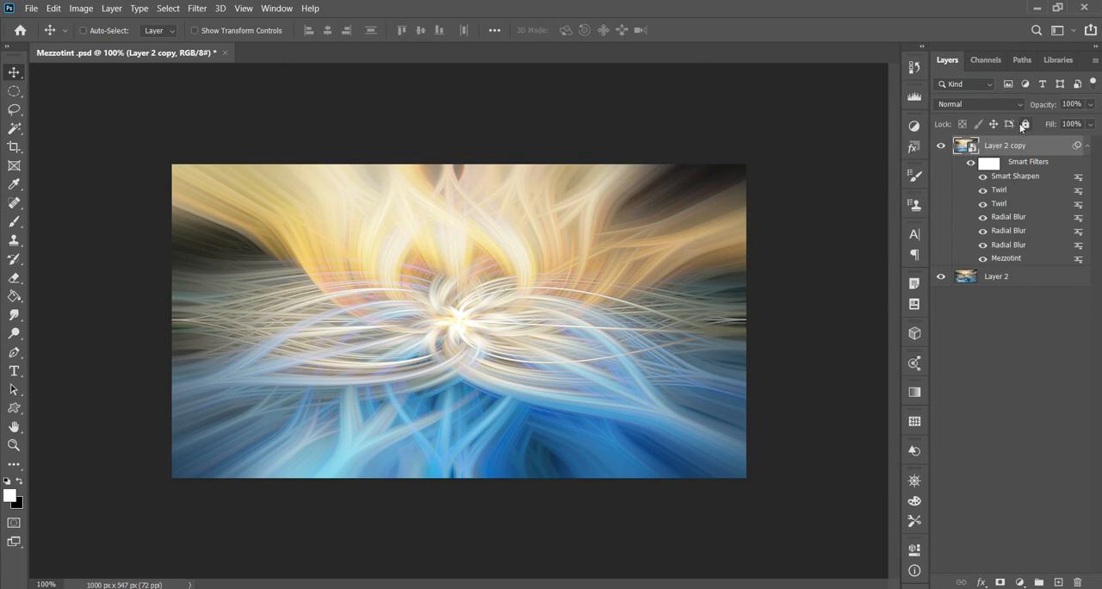
- Add a Hue/Saturation adjustment layer above the Layer 2 copy and raise its saturation to +28
left_click(1020, 582)
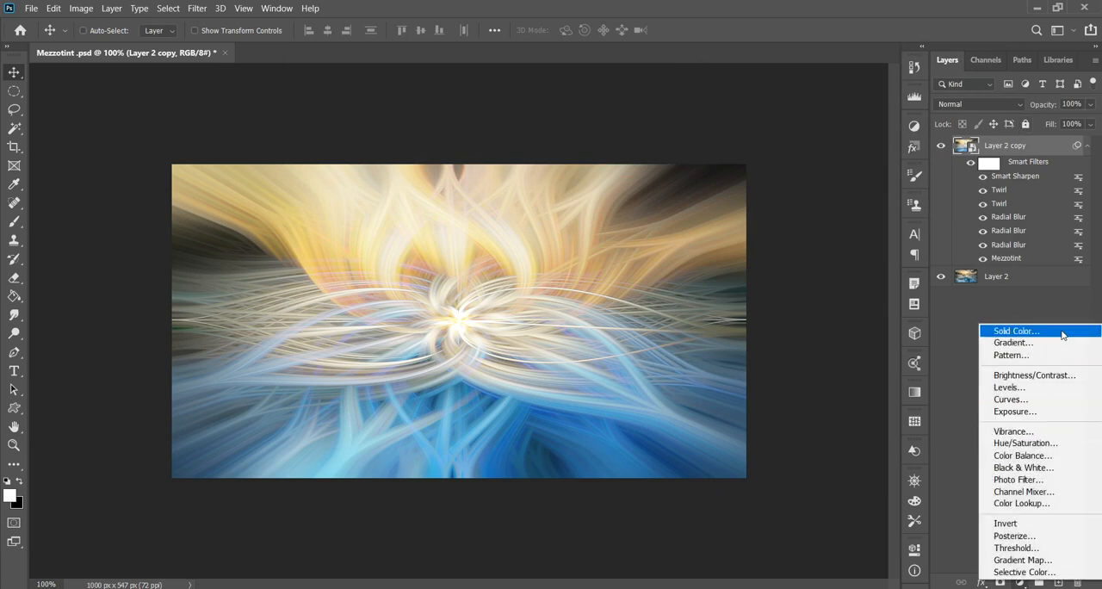
left_click(1036, 445)
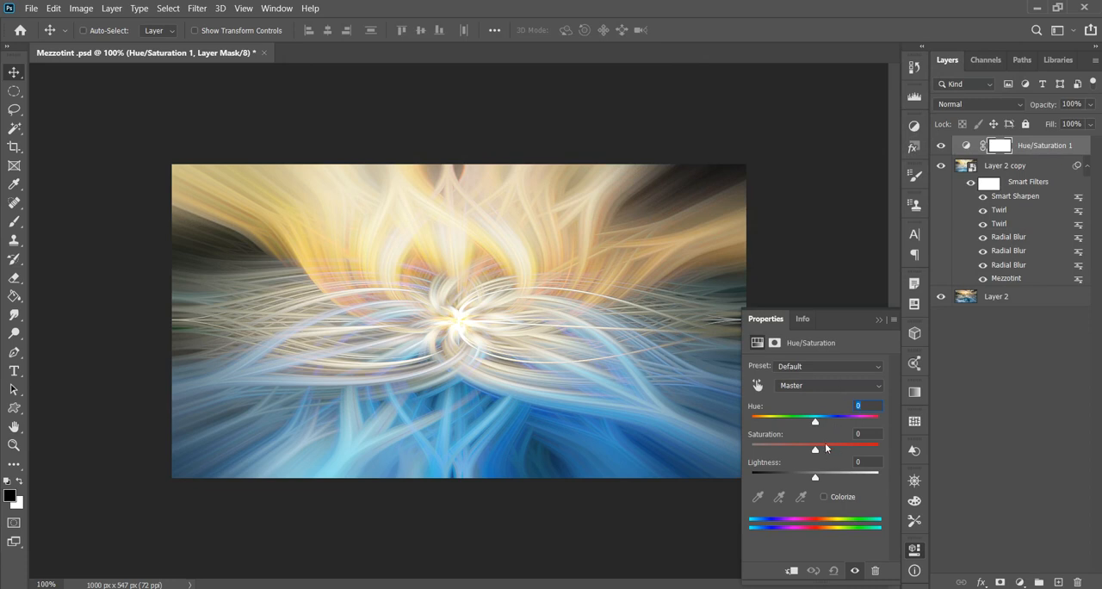
left_click_drag(826, 448, 837, 455)
mouse_move(830, 453)
left_mouse_down()
mouse_move(849, 451)
mouse_move(834, 453)
left_mouse_up()
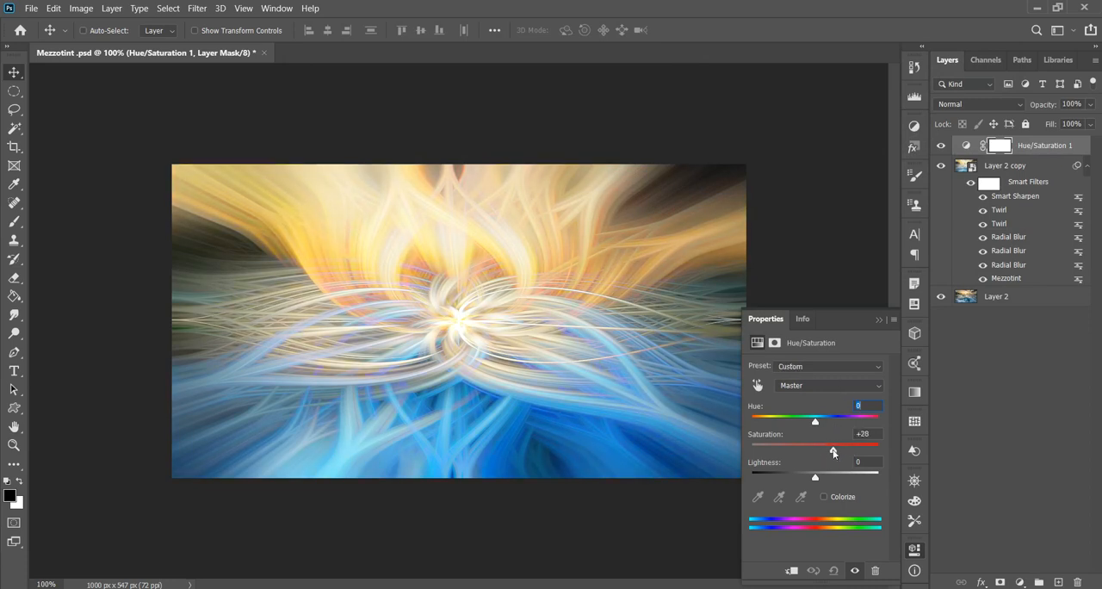
- Colorize the image with the Hue/Saturation layer, using saturation 50 and hue 176
left_click(824, 498)
left_click_drag(876, 434, 839, 439)
type("50")
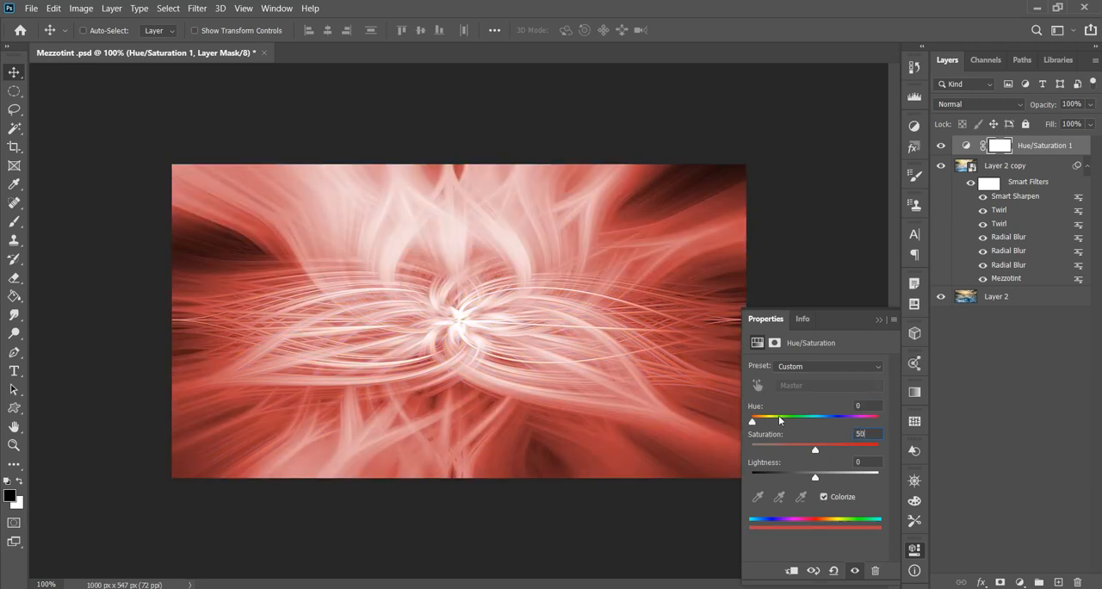
left_click_drag(753, 422, 814, 424)
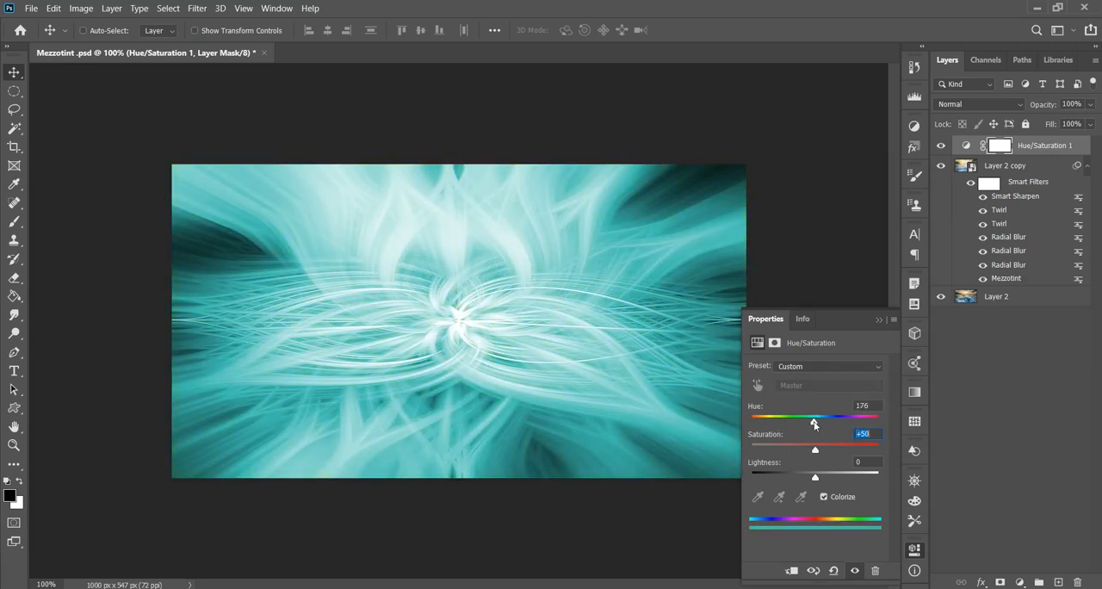
- Turn off Colorize in the Hue/Saturation layer and set hue to -30 and saturation to +20
left_click_drag(816, 478, 796, 422)
left_click(823, 497)
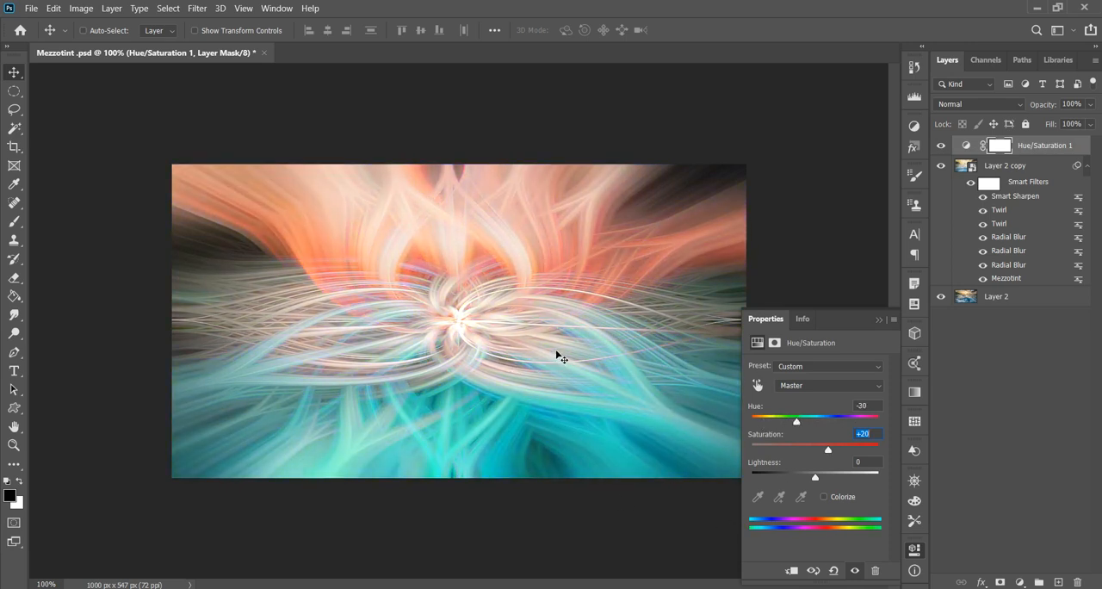
- Add a Levels adjustment layer on top with black input level 25 and white input level 233, and collapse its settings
left_click(1020, 583)
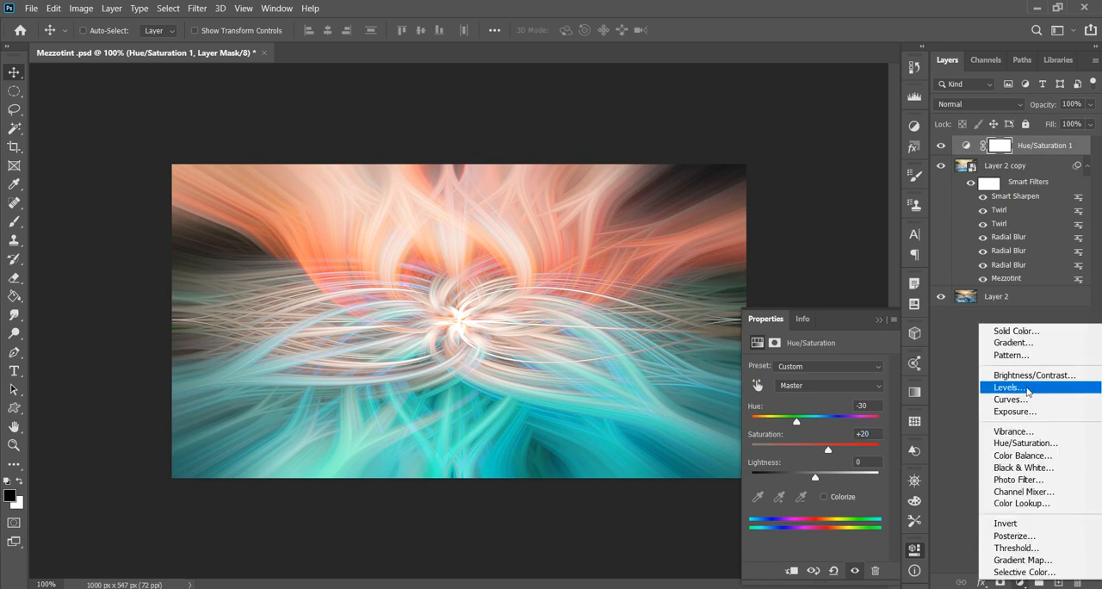
left_click(1025, 387)
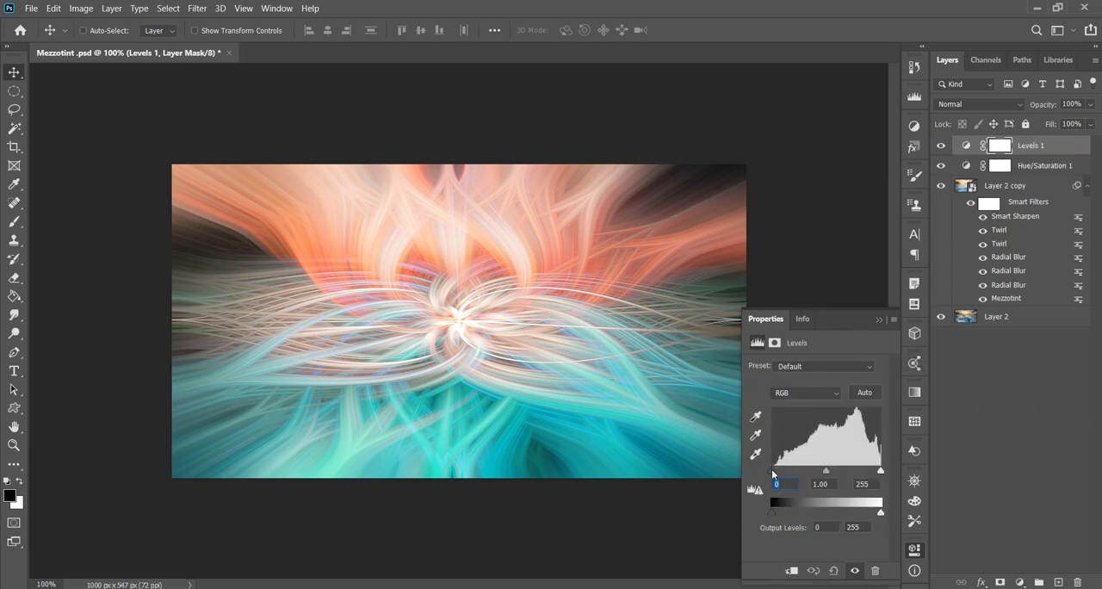
left_click_drag(772, 470, 781, 469)
left_click_drag(878, 470, 871, 471)
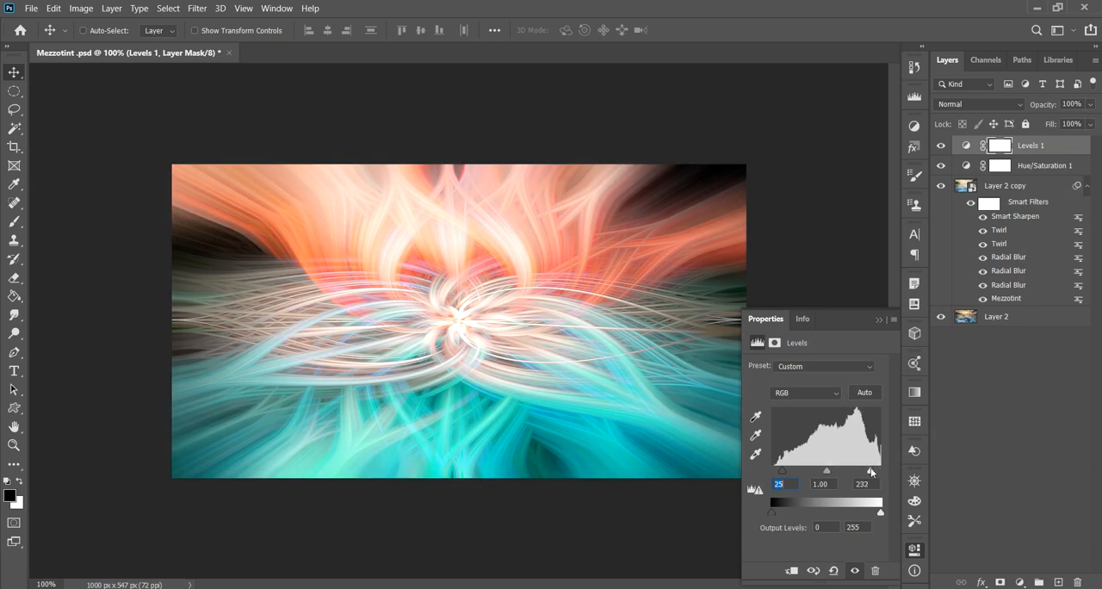
left_click(879, 320)
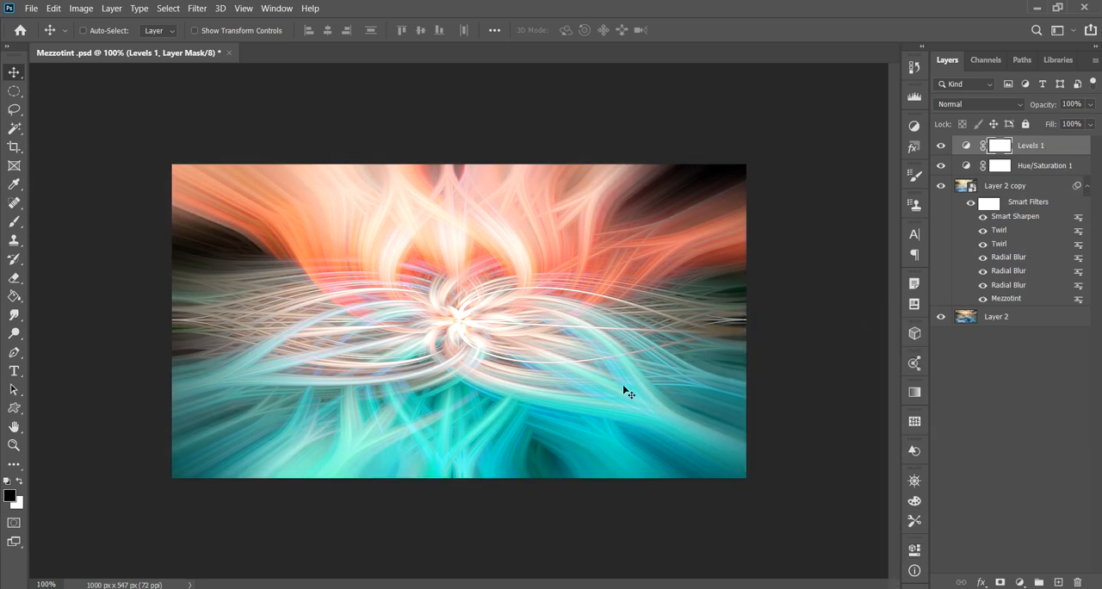